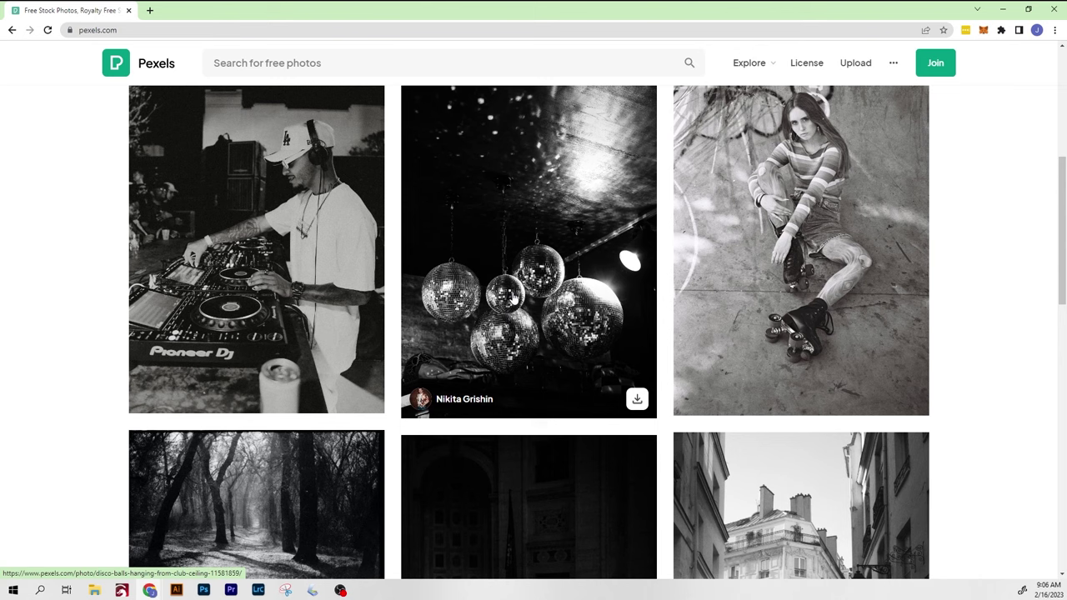
# Search Pexels for black and white photos and browse the results
pyautogui.scroll(-4, 514, 298)
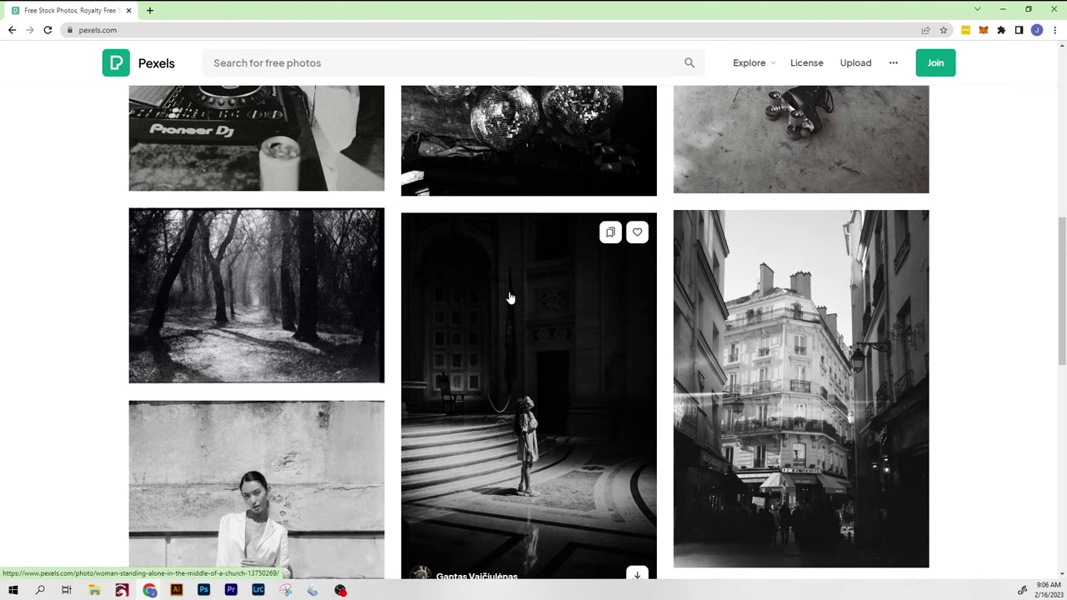
pyautogui.scroll(-5, 511, 298)
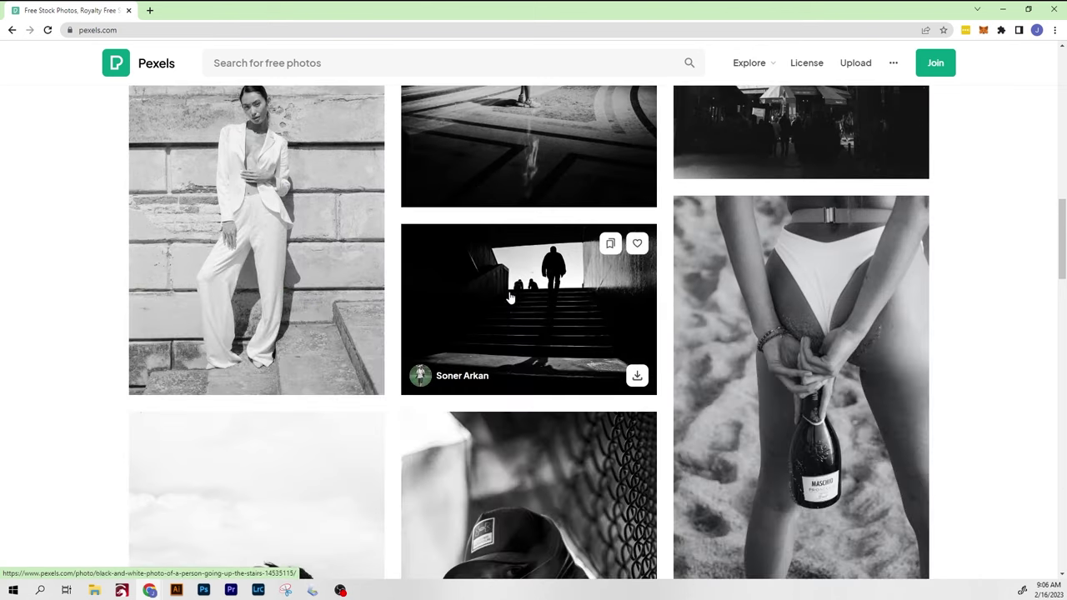
pyautogui.scroll(10, 509, 300)
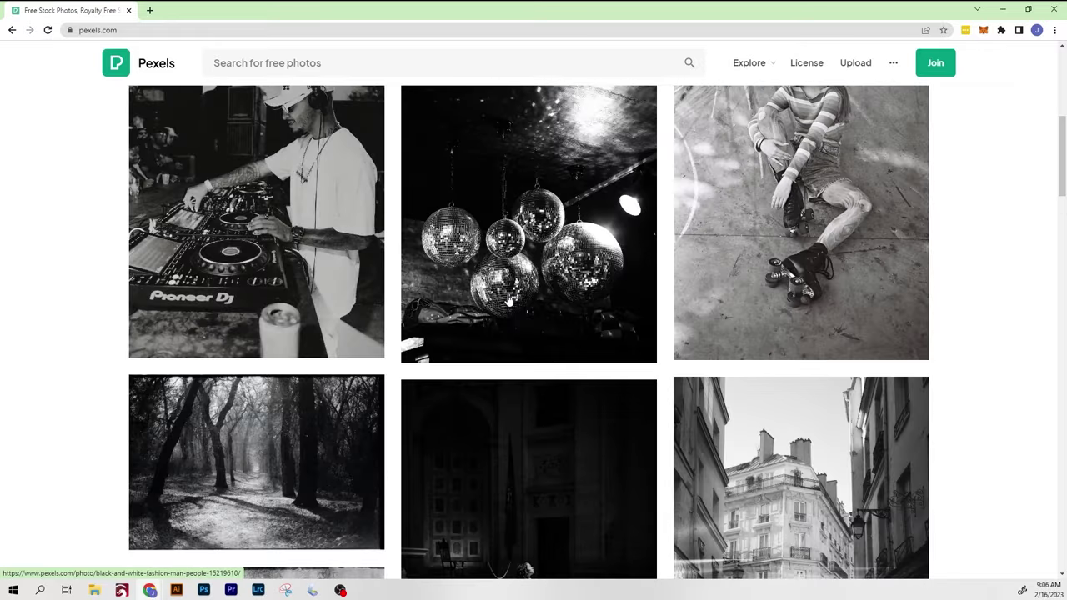
pyautogui.scroll(5, 467, 242)
pyautogui.click(472, 208)
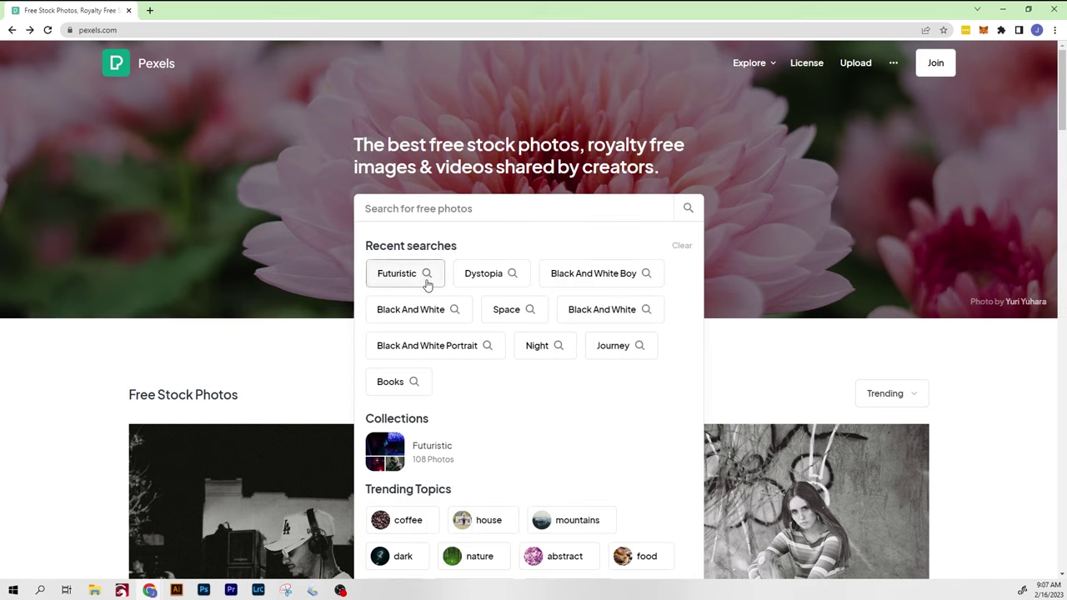
pyautogui.click(436, 309)
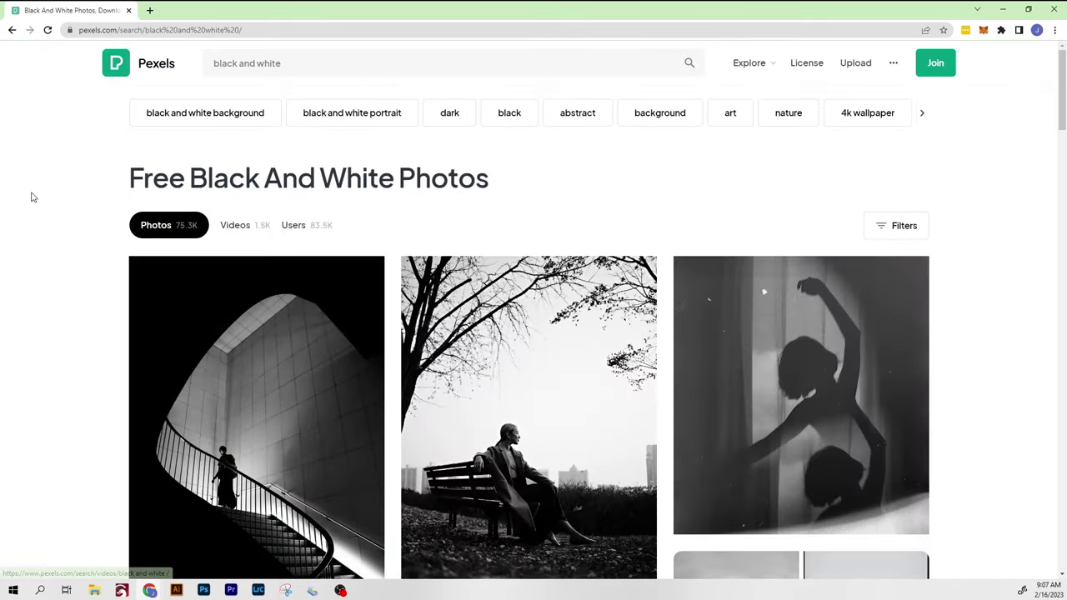
pyautogui.scroll(-1, 74, 218)
pyautogui.scroll(-15, 74, 220)
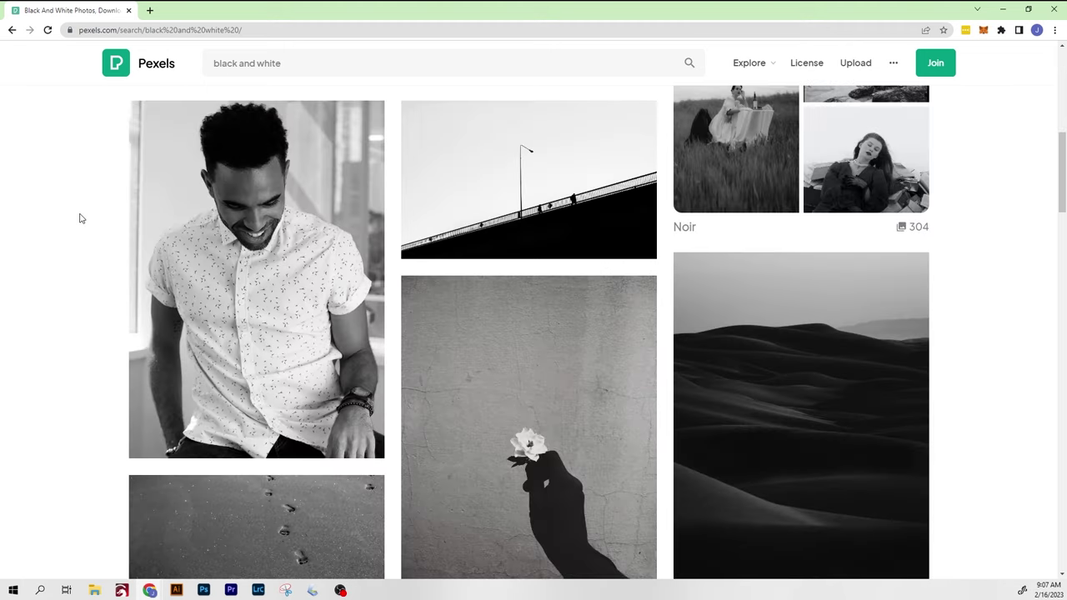
pyautogui.scroll(-6, 96, 217)
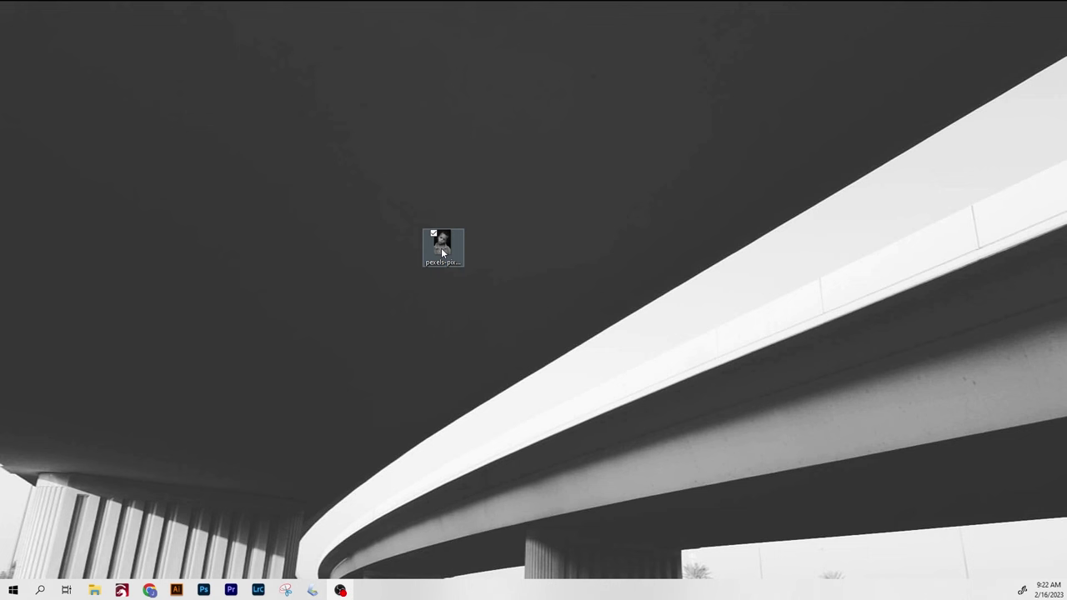
# Open the downloaded portrait photo from the desktop and inspect its pixel dimensions and dpi in the file info
pyautogui.doubleClick(441, 248)
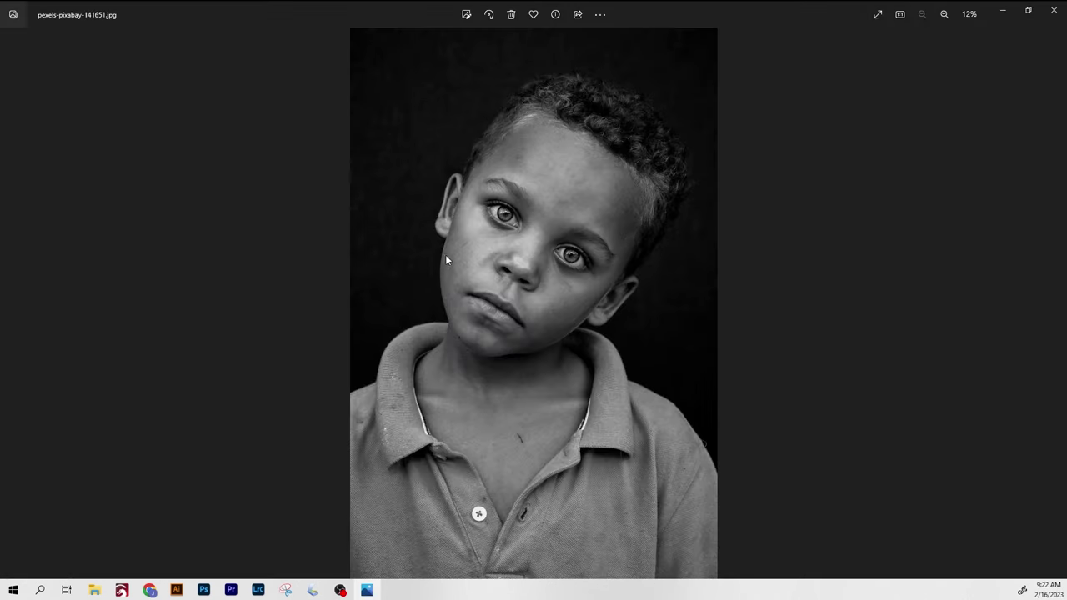
pyautogui.click(556, 15)
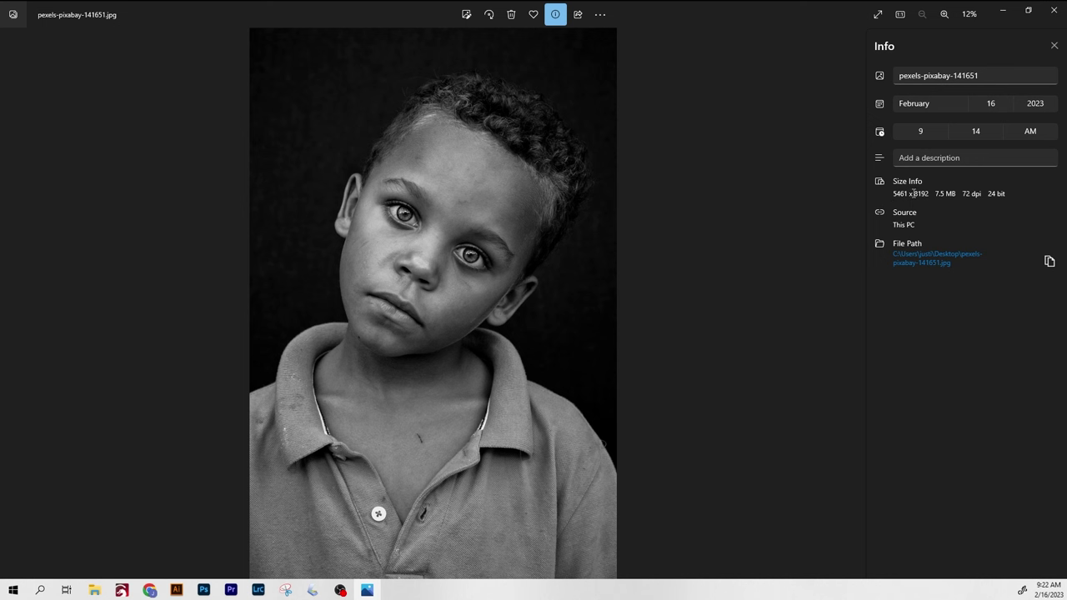
pyautogui.moveTo(923, 195); pyautogui.dragTo(896, 194)
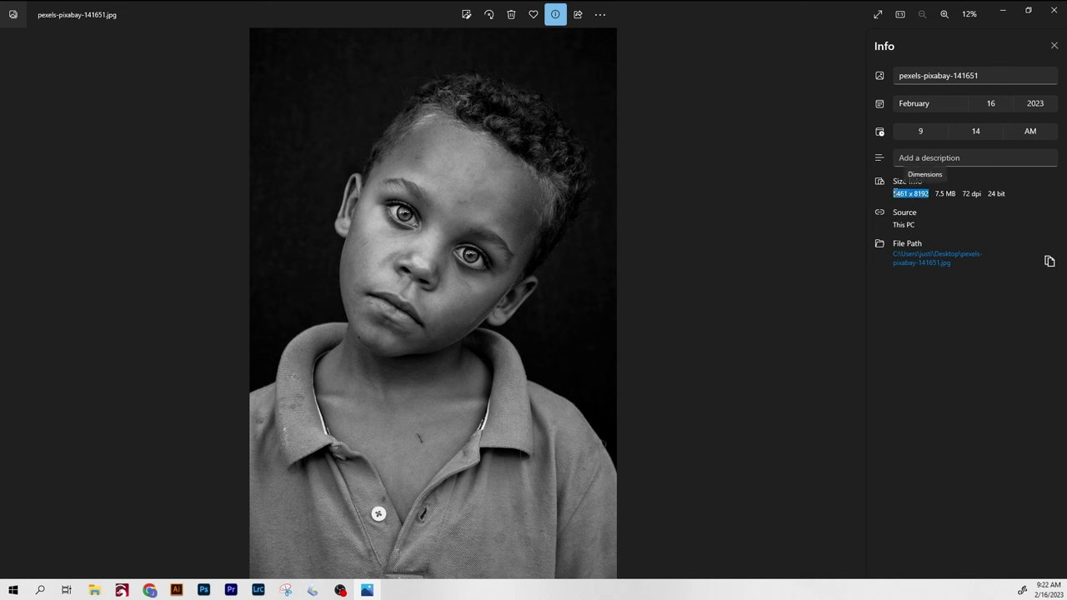
pyautogui.click(976, 195)
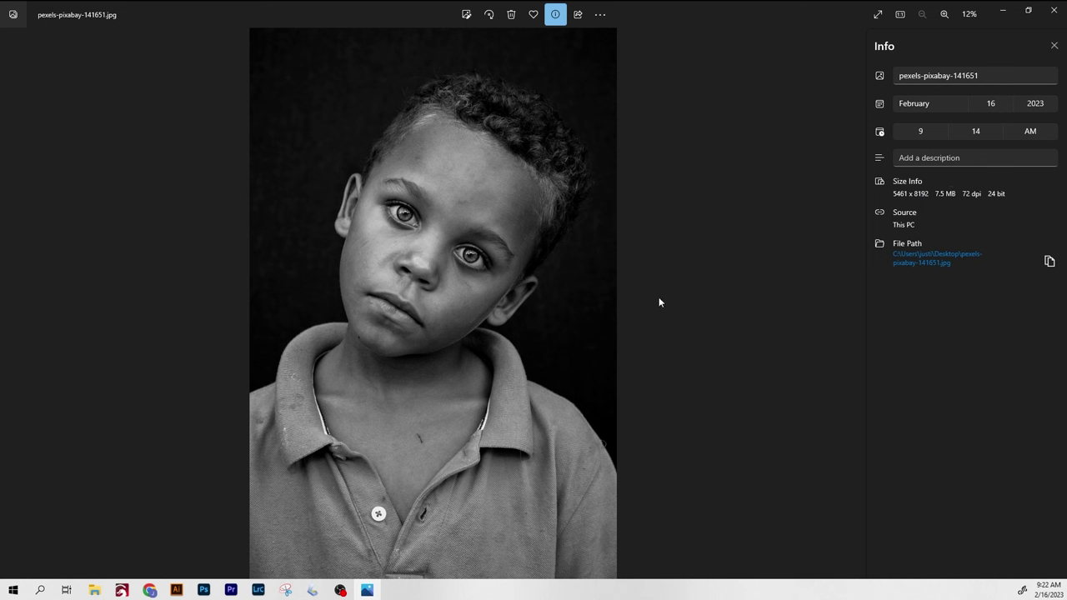
pyautogui.moveTo(962, 194); pyautogui.dragTo(982, 196)
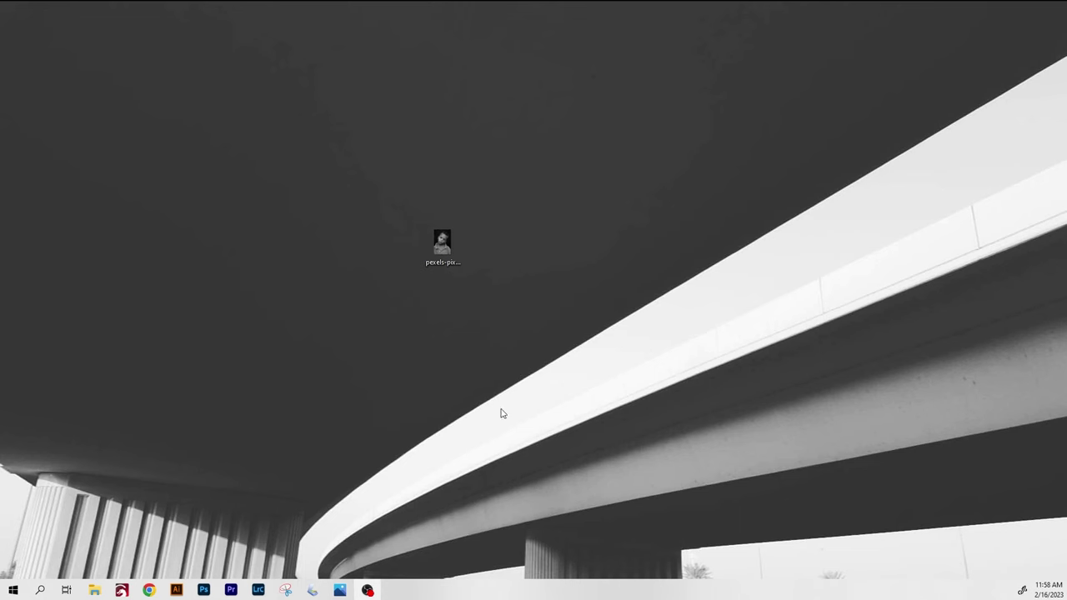
# Switch to Photoshop with the portrait photo and change the Image Size units to inches
pyautogui.click(208, 591)
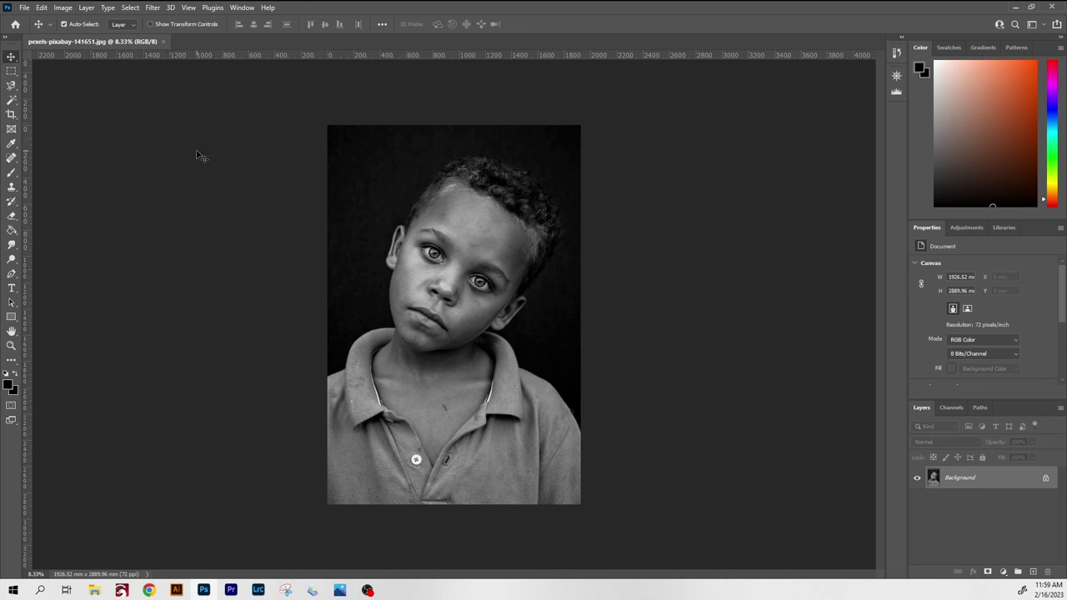
pyautogui.click(62, 7)
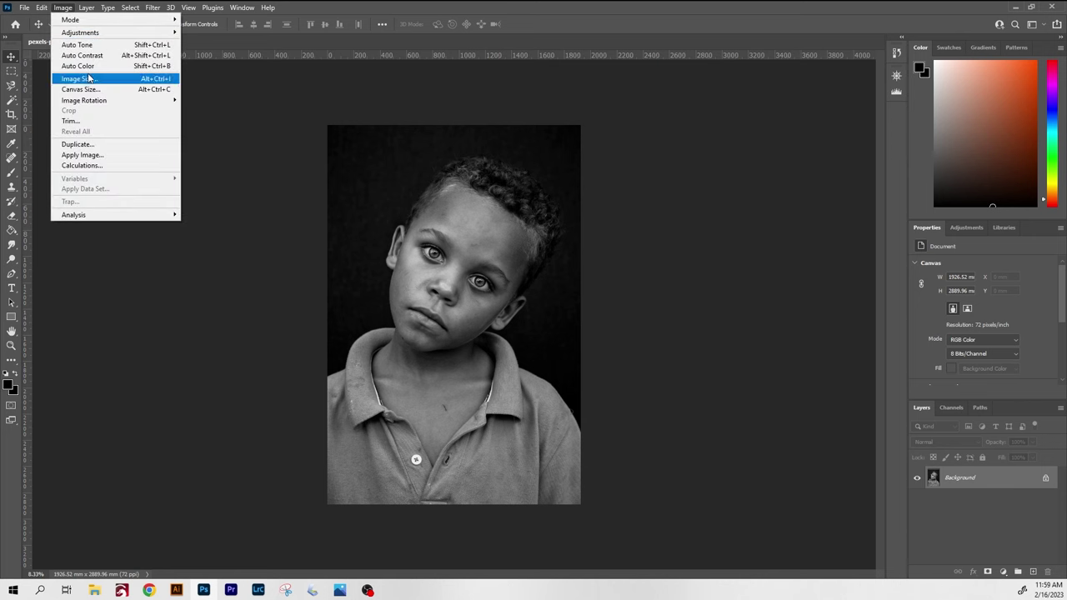
pyautogui.click(75, 79)
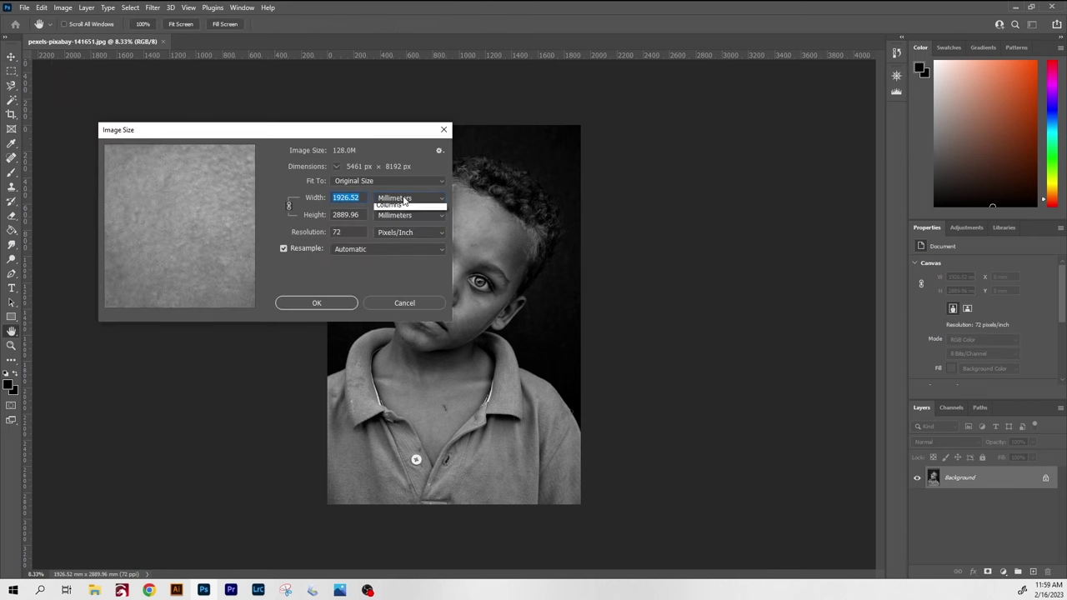
pyautogui.click(405, 198)
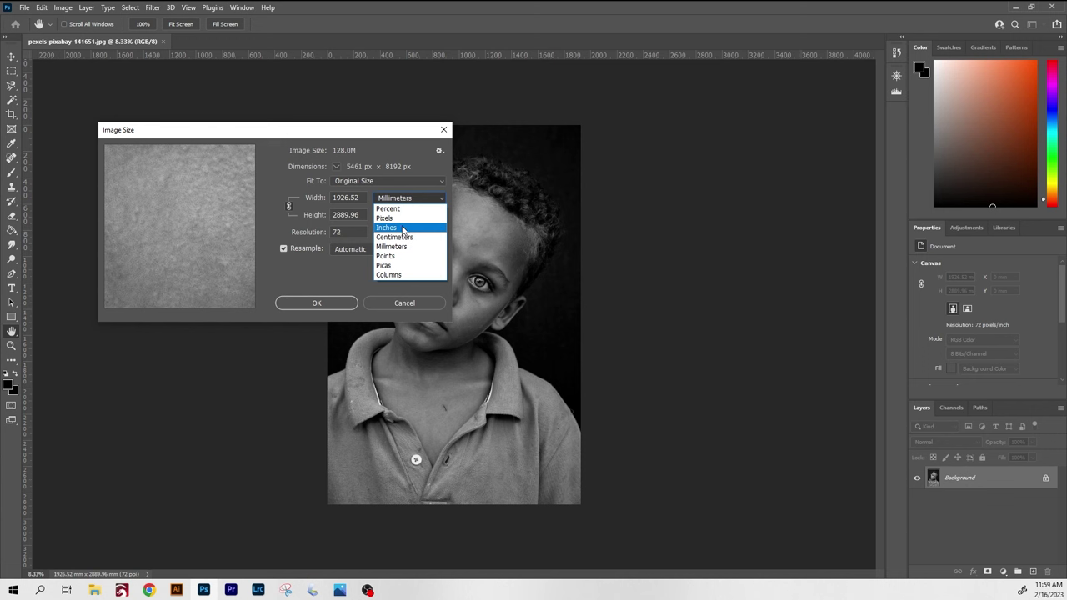
pyautogui.click(403, 229)
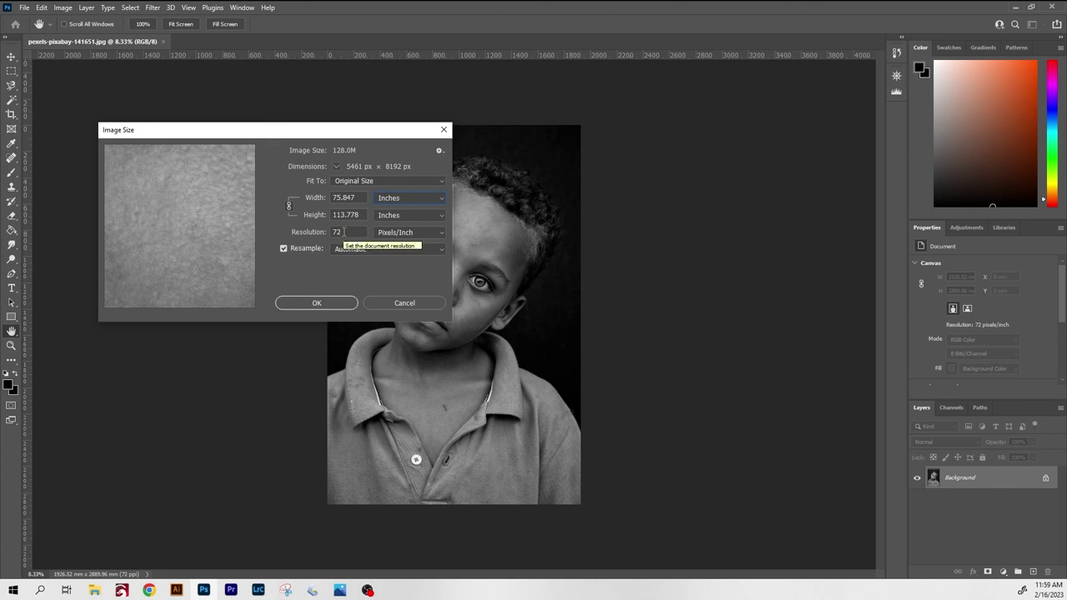
# Set the image resolution to 318 pixels/inch with resampling turned off, and apply the new size
pyautogui.moveTo(346, 231); pyautogui.dragTo(333, 231)
pyautogui.write('318')
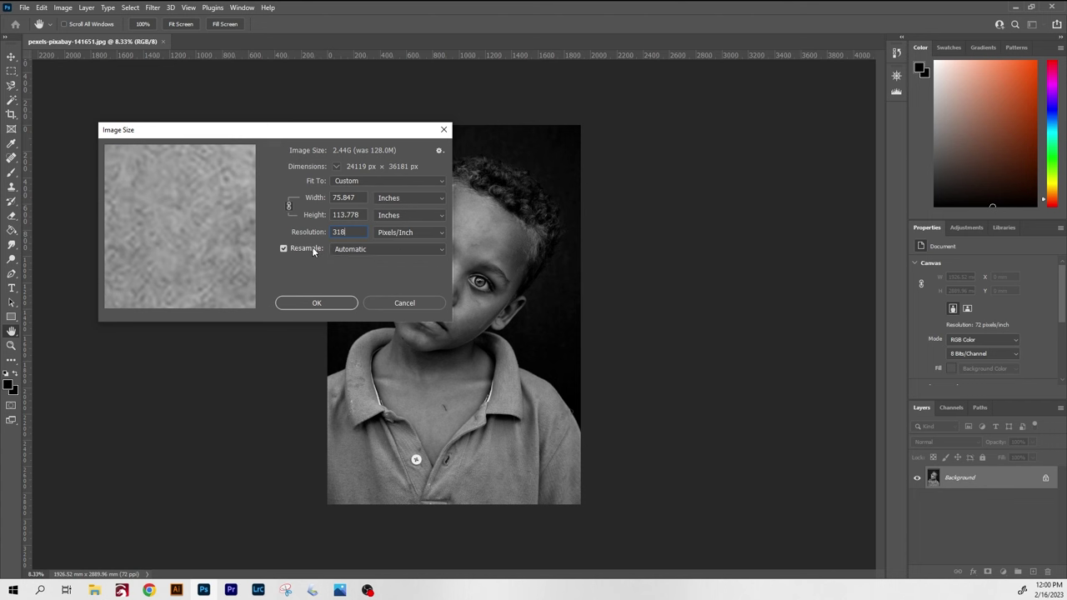
pyautogui.click(313, 250)
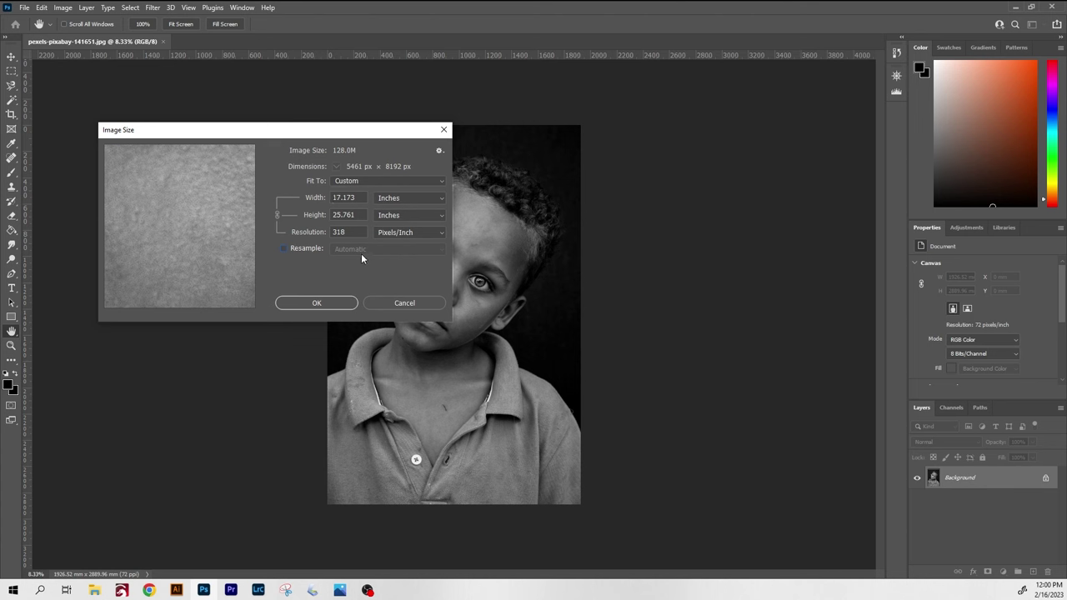
pyautogui.click(317, 303)
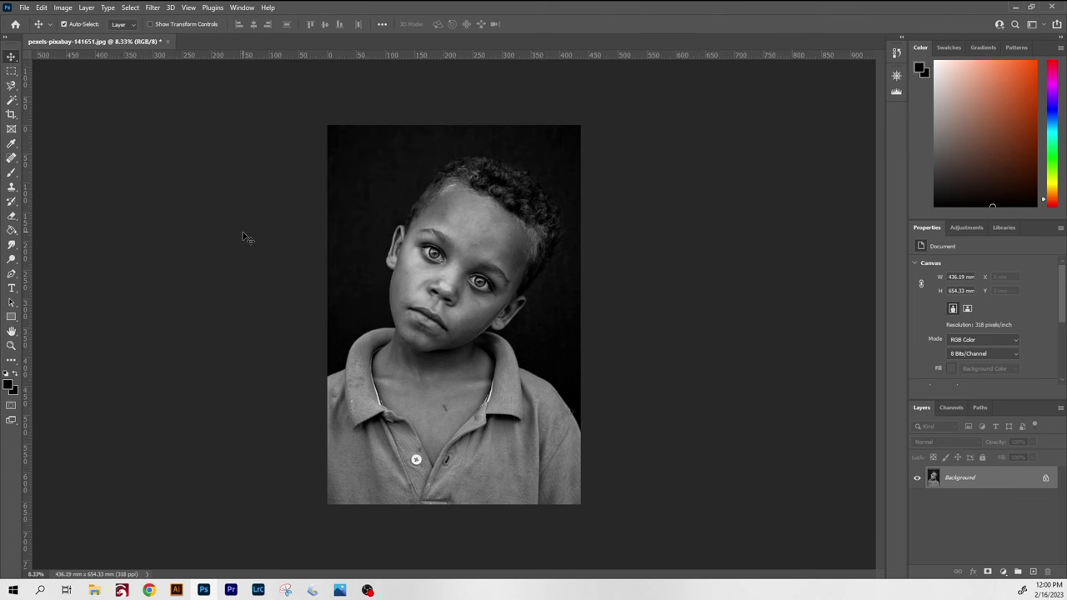
# Review the photo's width, height and resolution in Image Size without changing them
pyautogui.click(62, 7)
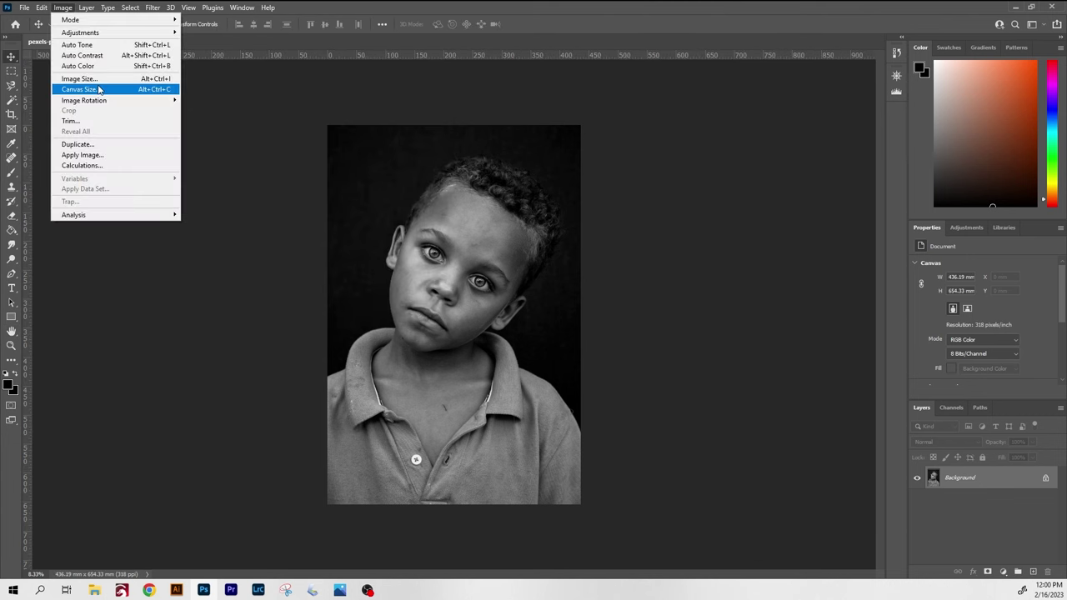
pyautogui.click(80, 78)
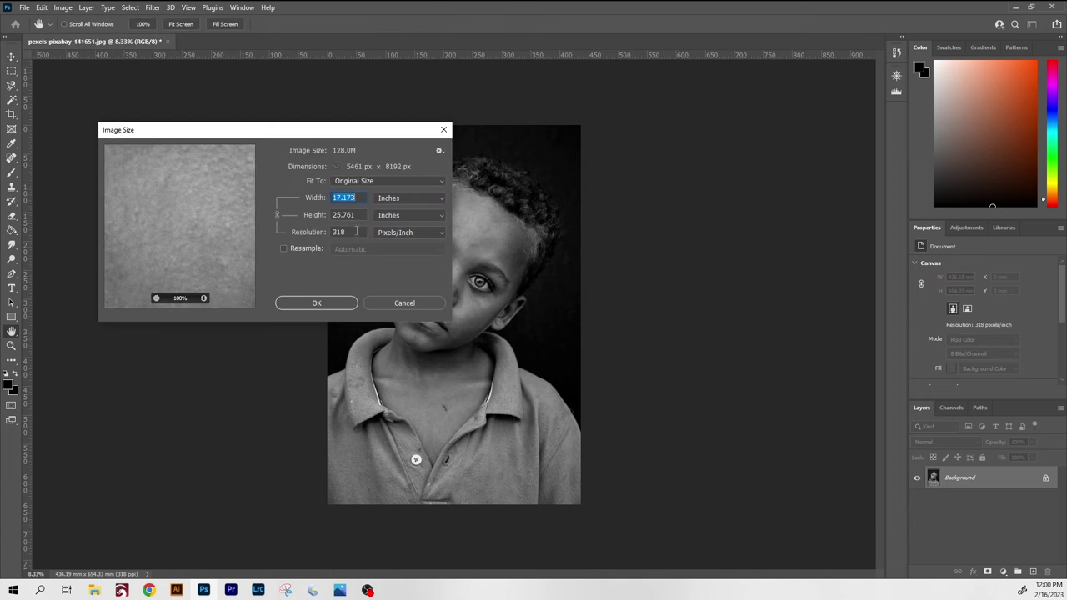
pyautogui.click(391, 308)
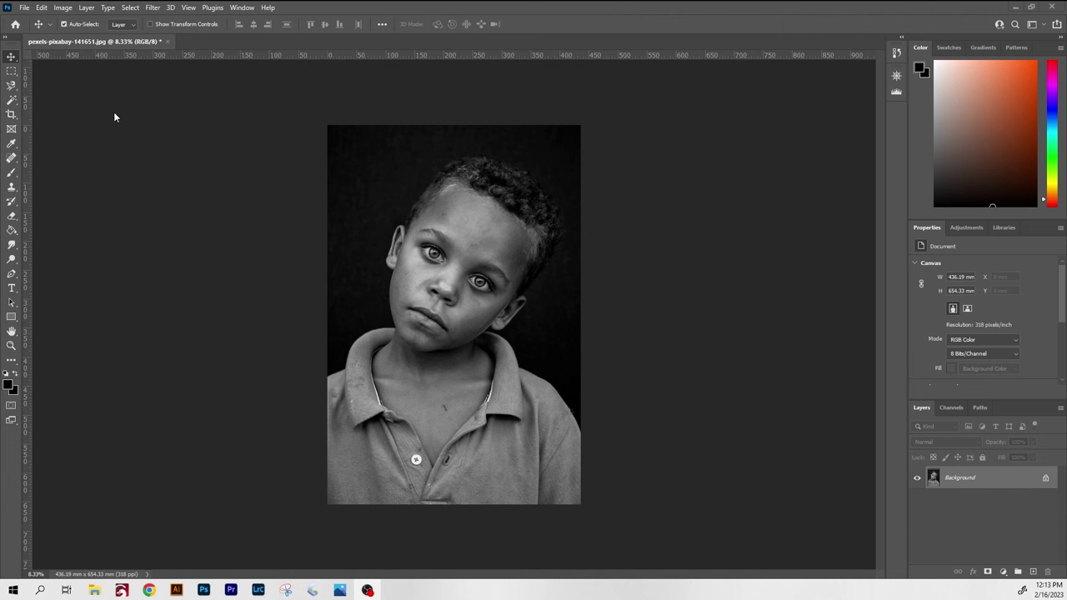
# Convert the portrait photo's color mode to Grayscale
pyautogui.click(65, 8)
pyautogui.moveTo(70, 19)
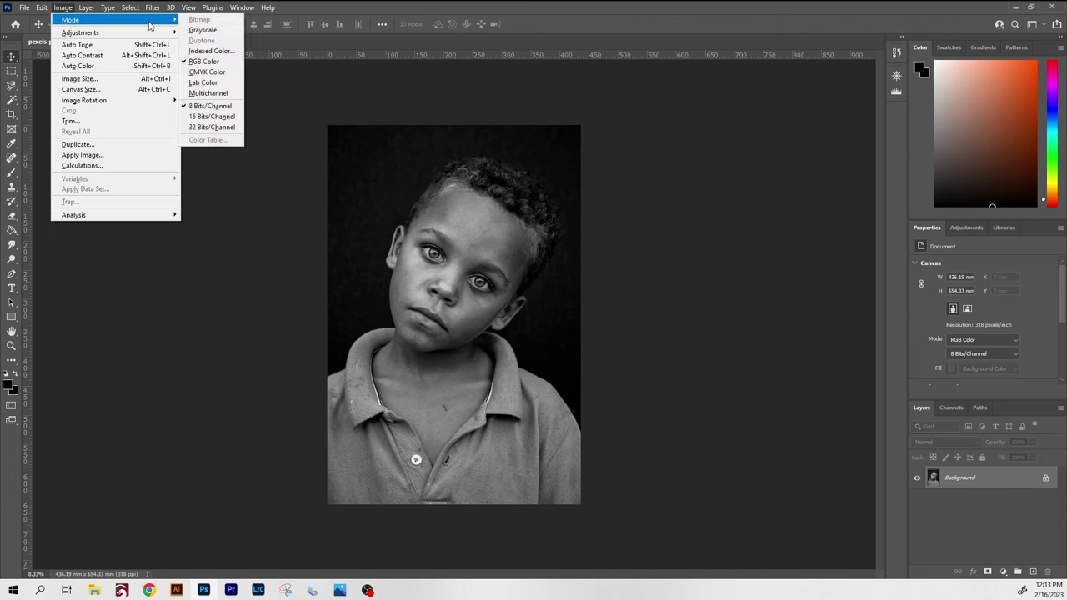
pyautogui.click(217, 34)
pyautogui.click(481, 238)
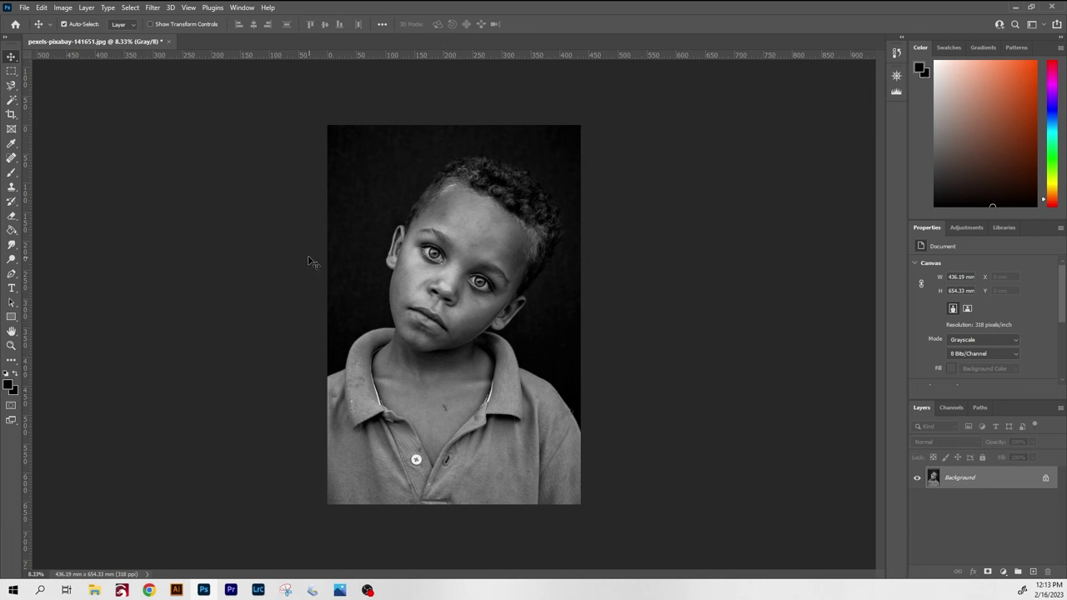
# Apply Auto Contrast and an automatic Curves adjustment to the portrait
pyautogui.click(65, 8)
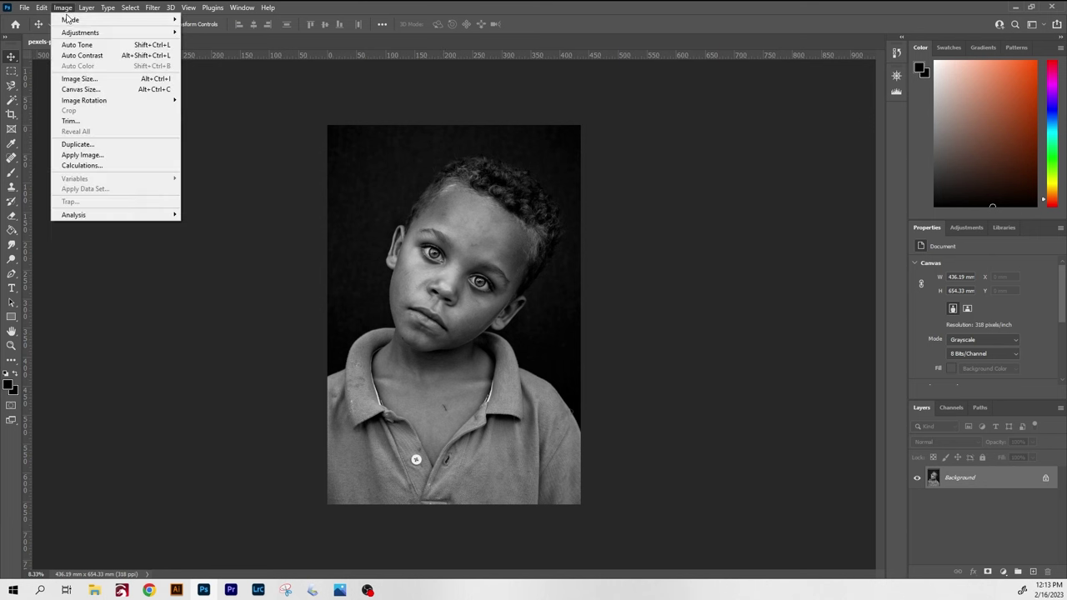
pyautogui.click(75, 57)
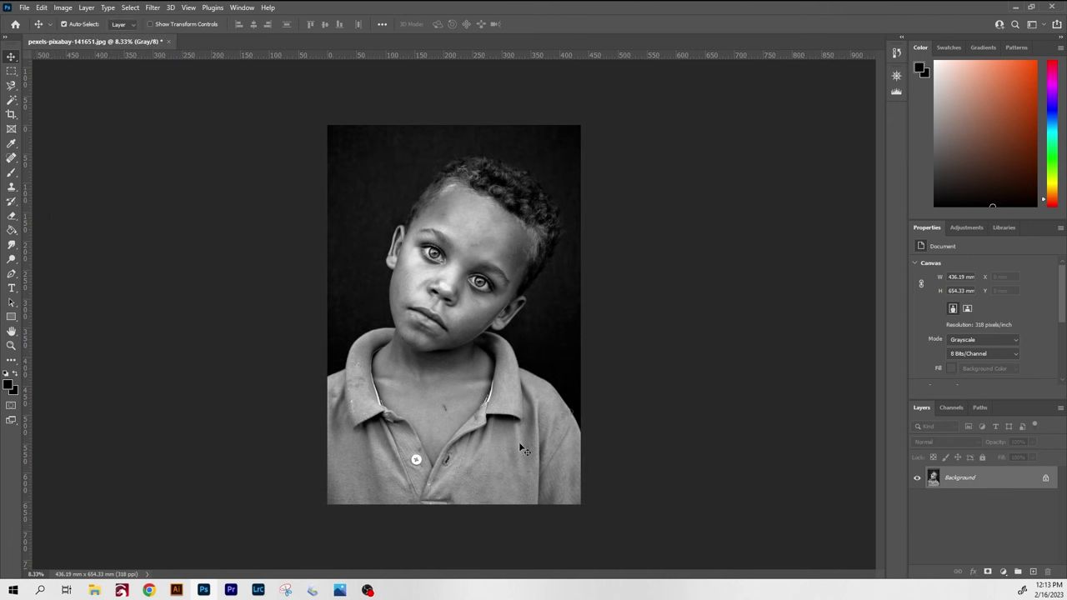
pyautogui.click(62, 9)
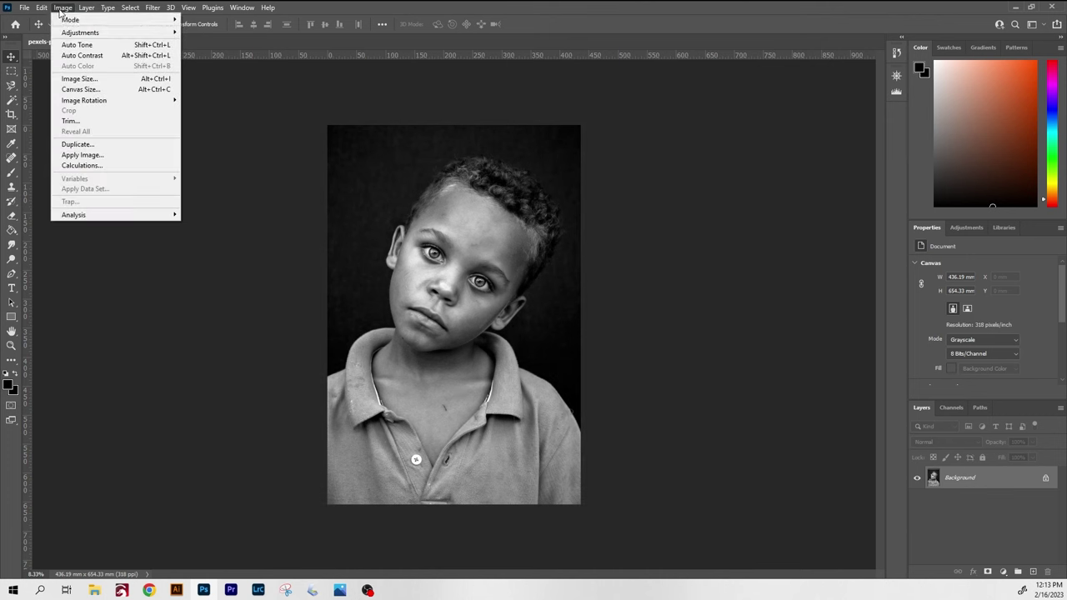
pyautogui.moveTo(71, 34)
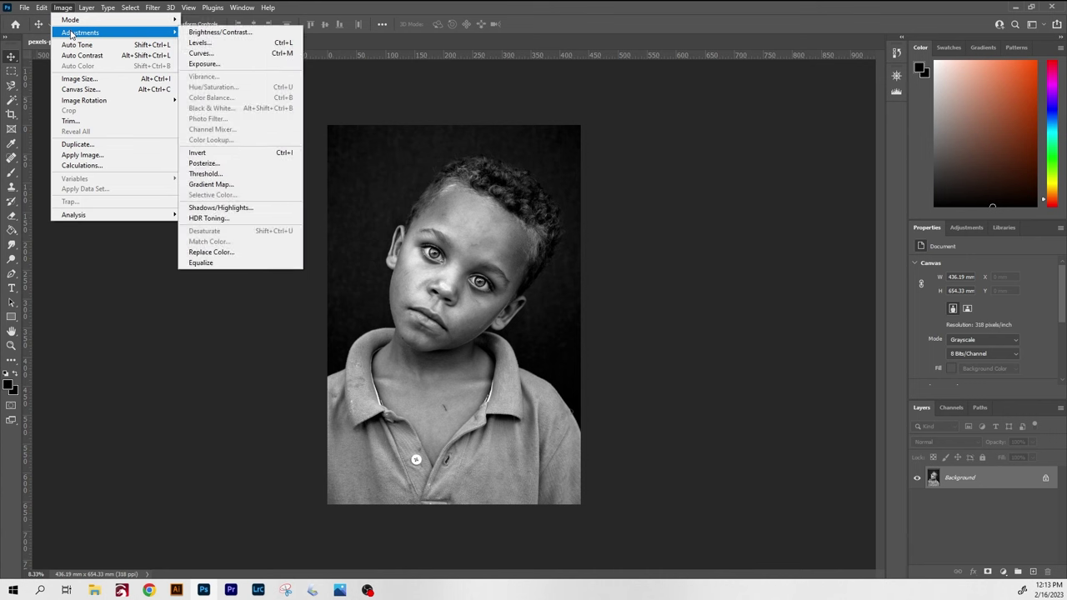
pyautogui.click(224, 55)
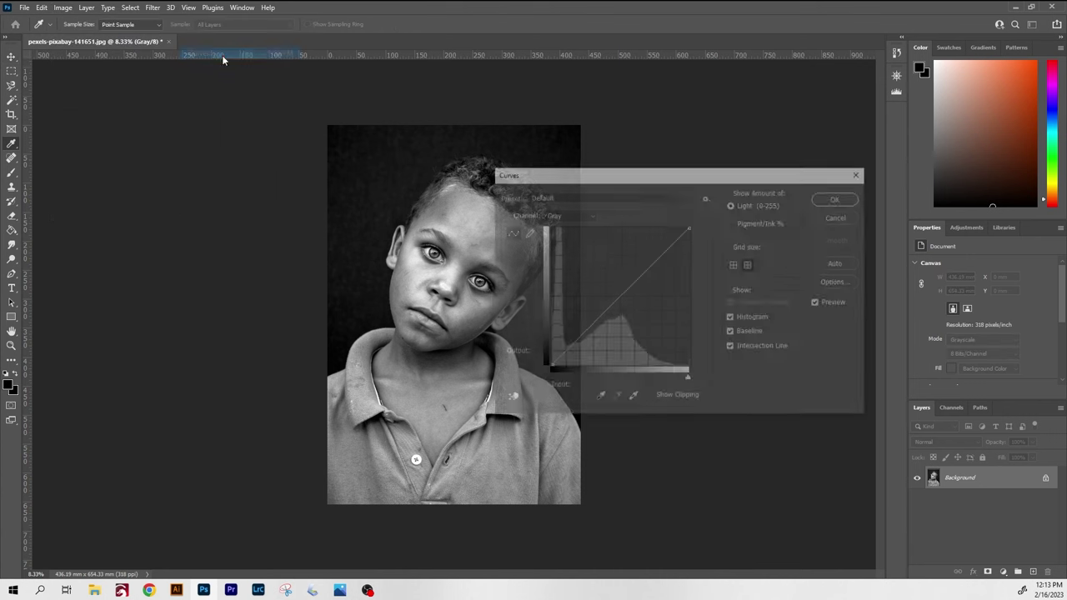
pyautogui.click(840, 264)
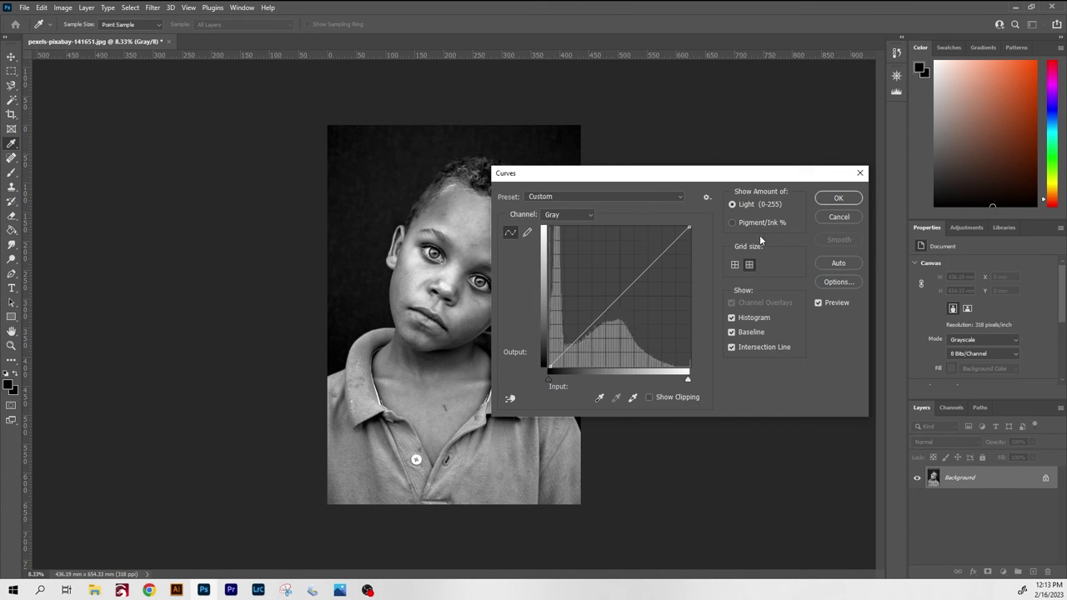
pyautogui.click(837, 200)
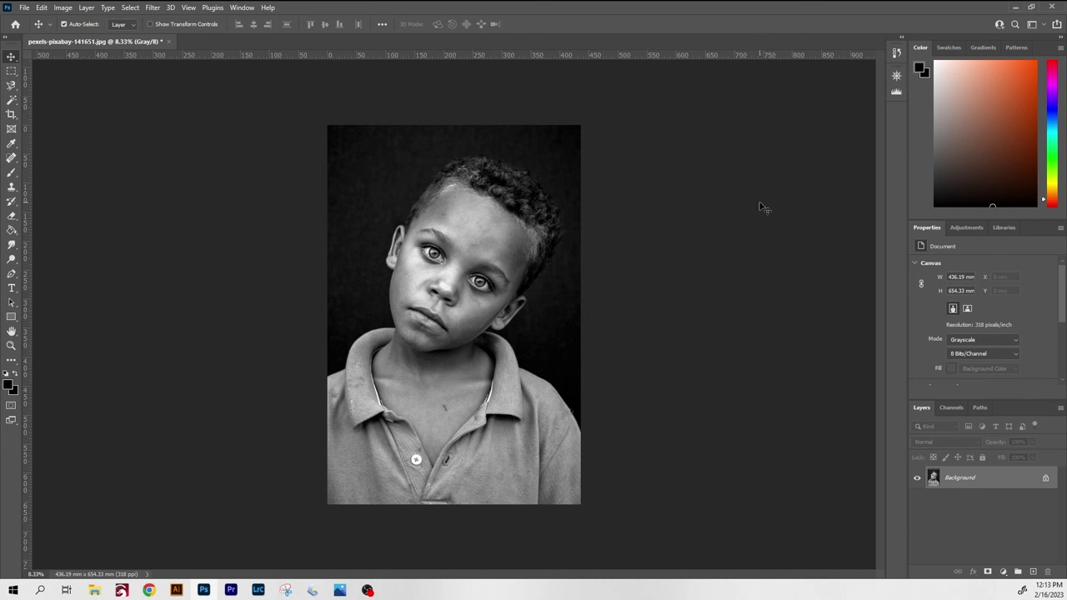
# Sharpen the portrait with Unsharp Mask, judging the amount on the eye in the preview, and apply the filter
pyautogui.click(153, 9)
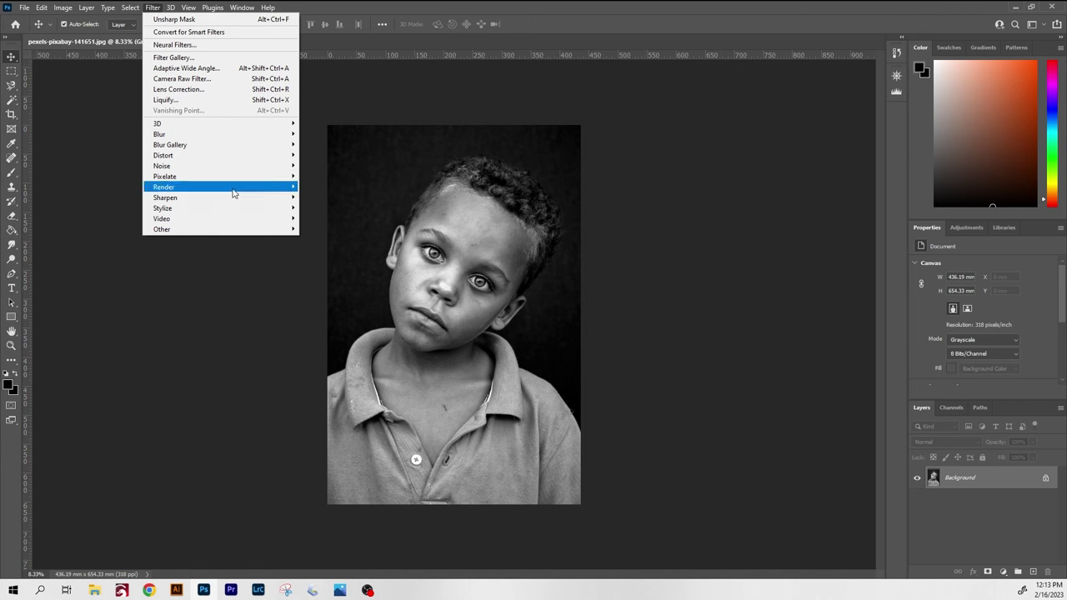
pyautogui.moveTo(242, 197)
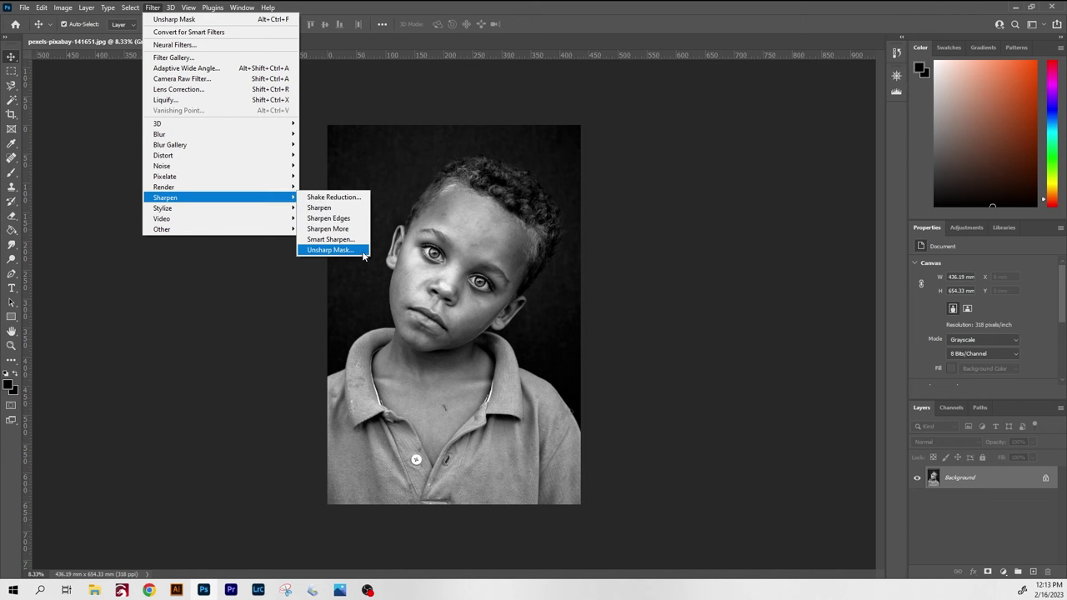
pyautogui.click(364, 251)
pyautogui.moveTo(677, 248); pyautogui.dragTo(727, 286)
pyautogui.moveTo(659, 269)
pyautogui.mouseDown()
pyautogui.moveTo(717, 293)
pyautogui.moveTo(642, 259)
pyautogui.moveTo(677, 243)
pyautogui.moveTo(663, 282)
pyautogui.moveTo(673, 268)
pyautogui.mouseUp()
pyautogui.click(653, 334)
pyautogui.click(653, 333)
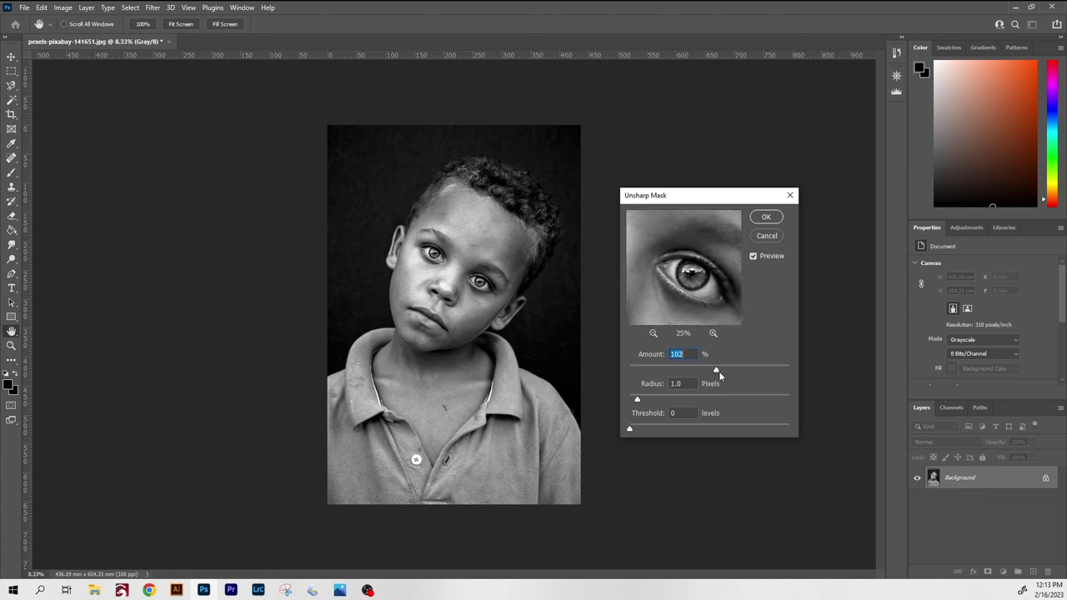
pyautogui.moveTo(715, 372); pyautogui.dragTo(623, 379)
pyautogui.moveTo(631, 371); pyautogui.dragTo(790, 374)
pyautogui.moveTo(789, 372); pyautogui.dragTo(724, 374)
pyautogui.click(767, 220)
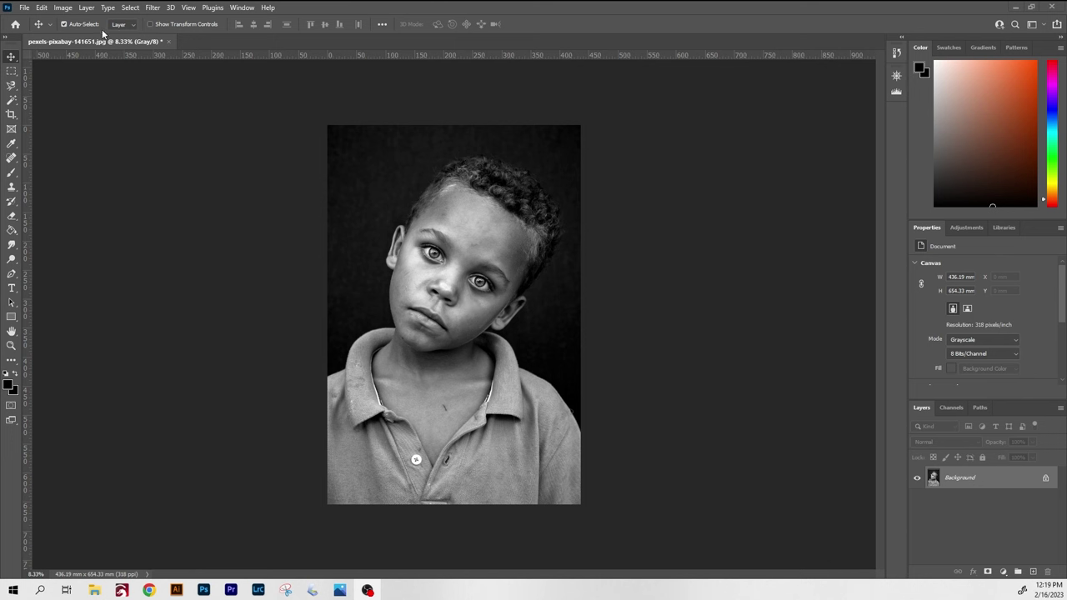
# Resize the image proportionally to a height of 90 mm at 318 pixels/inch with resampling turned on
pyautogui.click(67, 8)
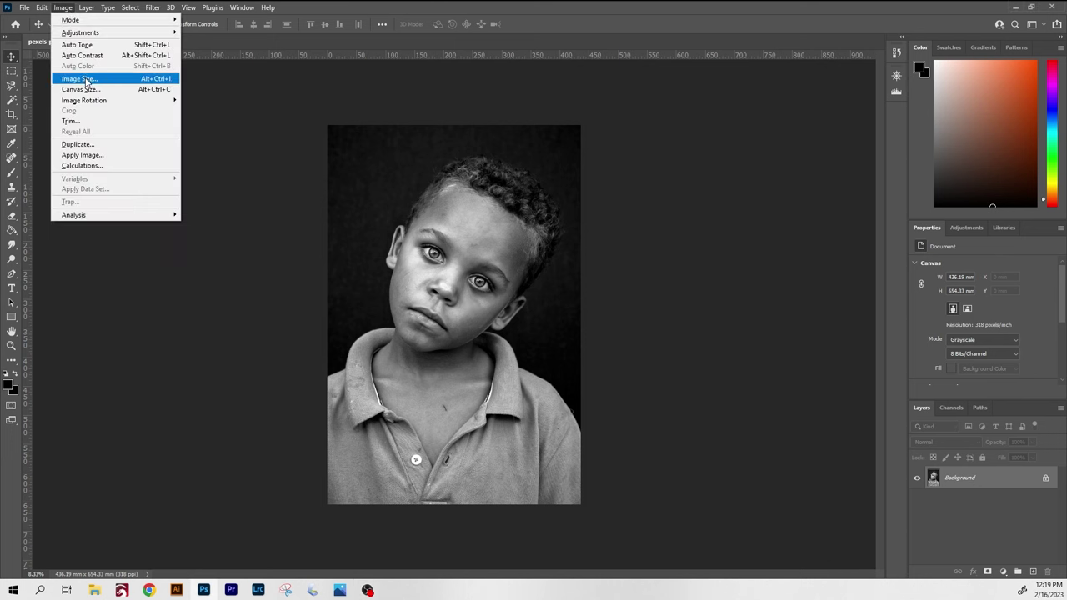
pyautogui.click(87, 81)
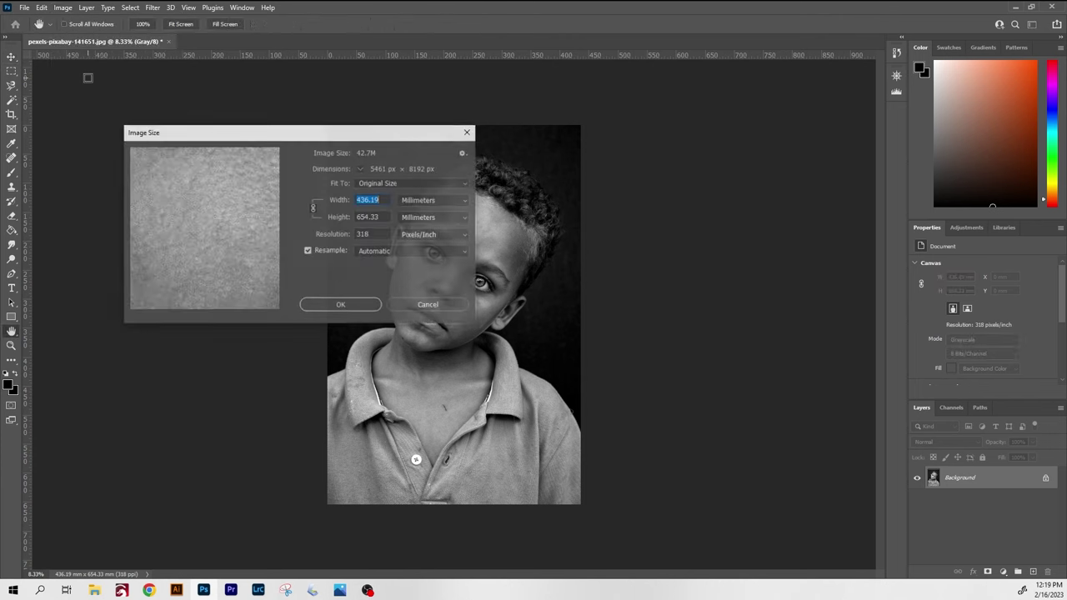
pyautogui.moveTo(377, 138); pyautogui.dragTo(346, 121)
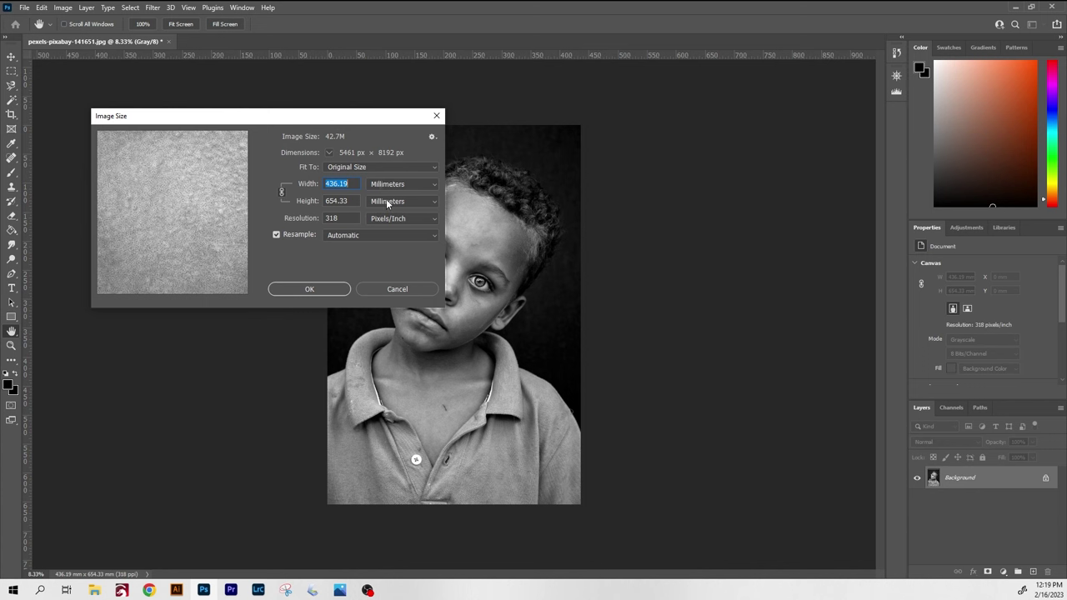
pyautogui.click(283, 239)
pyautogui.click(282, 239)
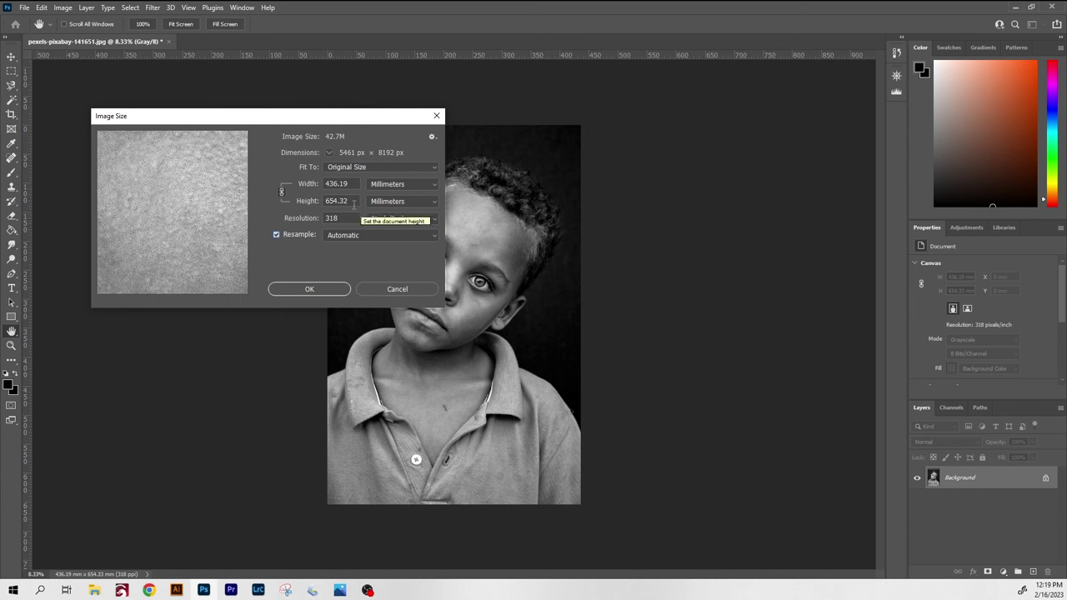
pyautogui.moveTo(354, 200); pyautogui.dragTo(318, 204)
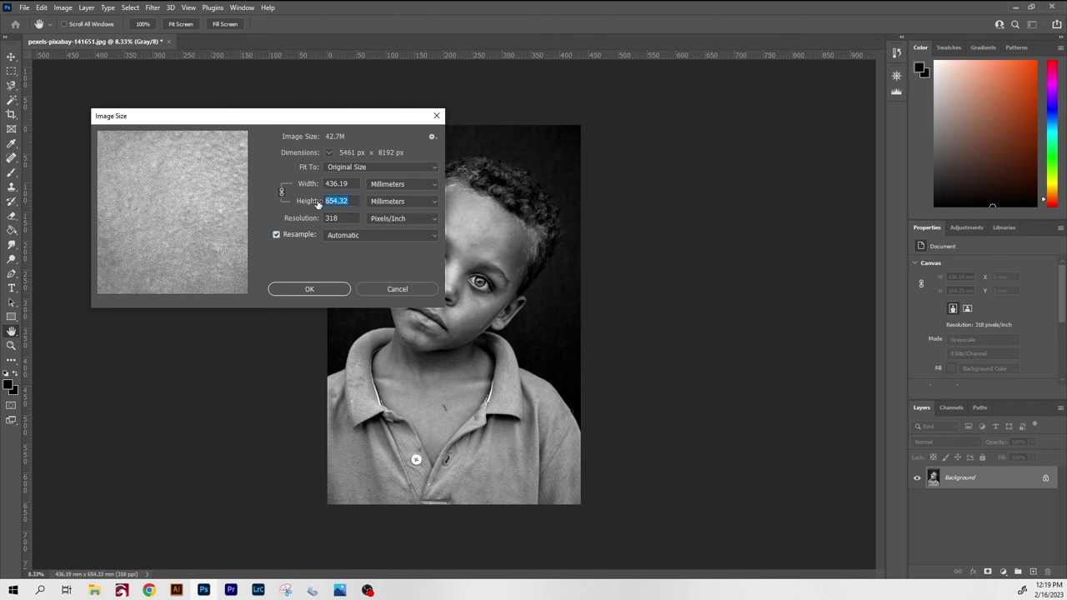
pyautogui.write('90')
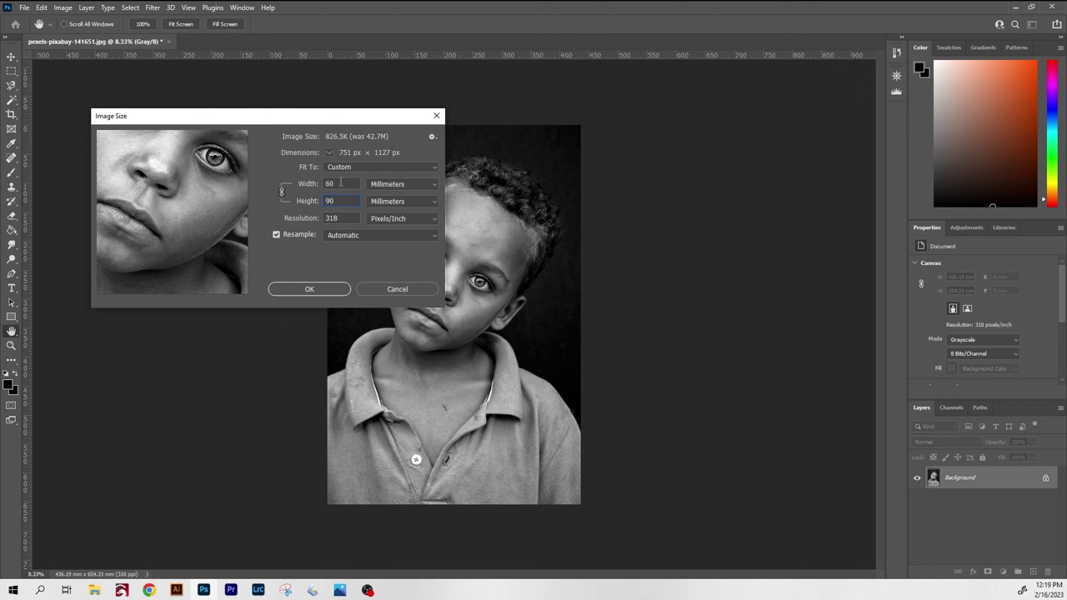
pyautogui.click(336, 292)
# Rotate the whole portrait image 90° counter-clockwise into landscape orientation
pyautogui.hotkey('ctrl', '+')
pyautogui.hotkey('ctrl', '+')
pyautogui.hotkey('ctrl', '+')
pyautogui.hotkey('ctrl', '+')
pyautogui.hotkey('ctrl', '+')
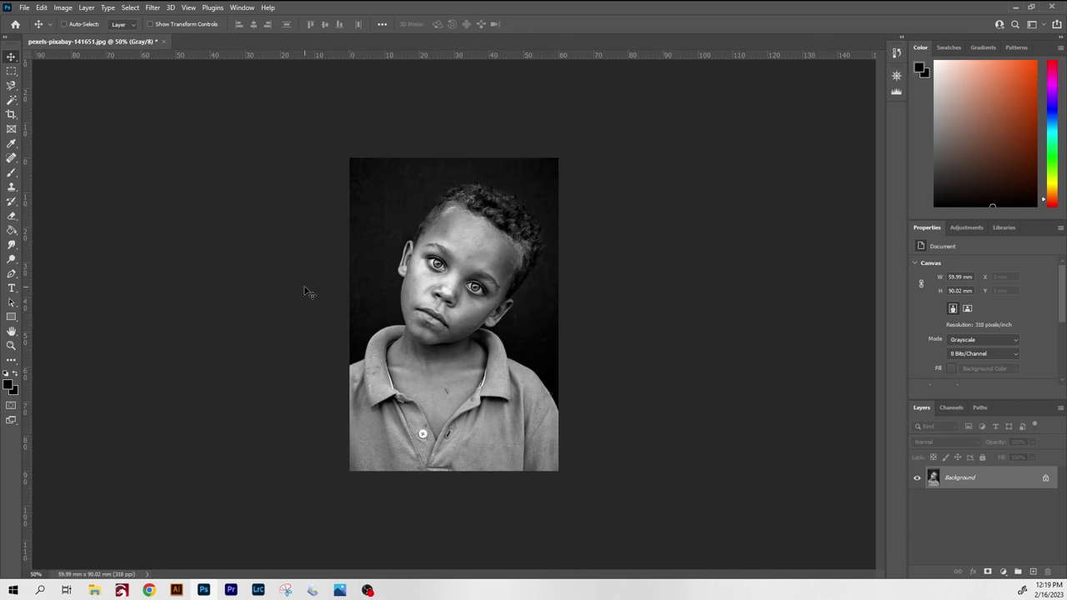
pyautogui.hotkey('ctrl', '+')
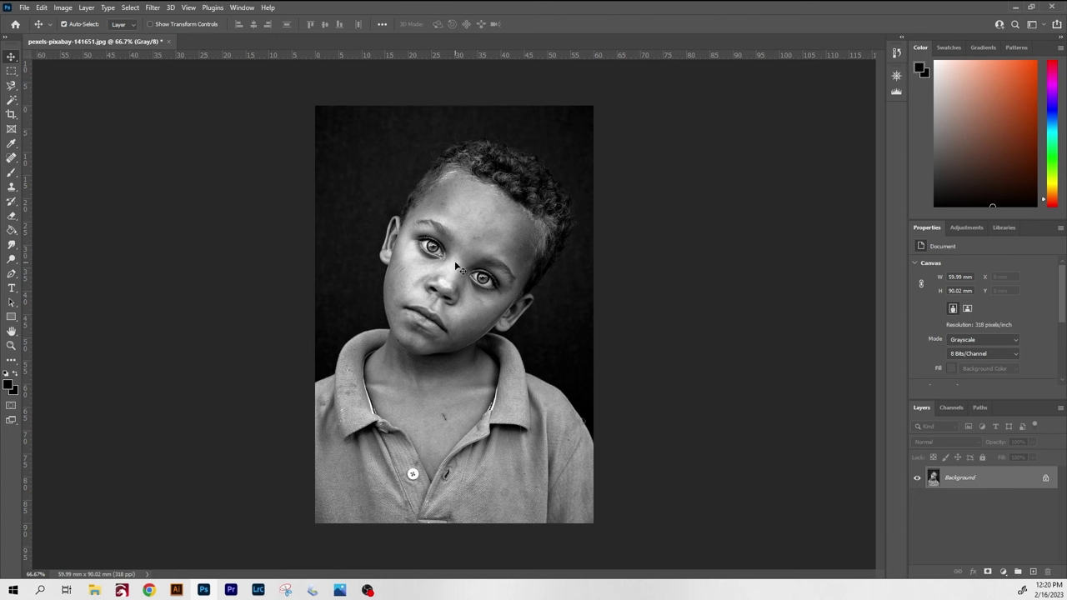
pyautogui.click(64, 8)
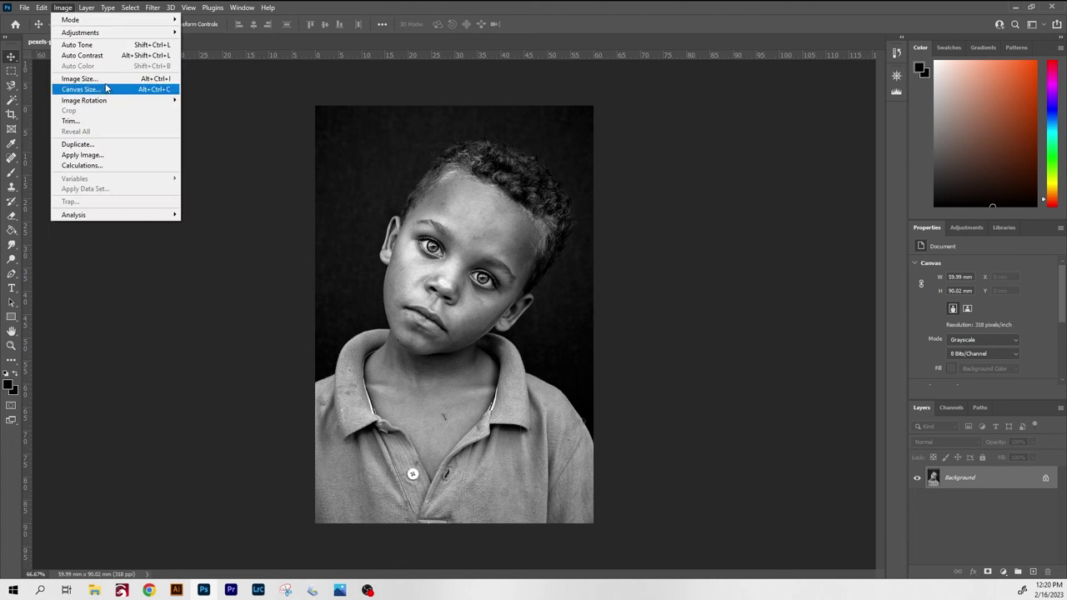
pyautogui.moveTo(109, 102)
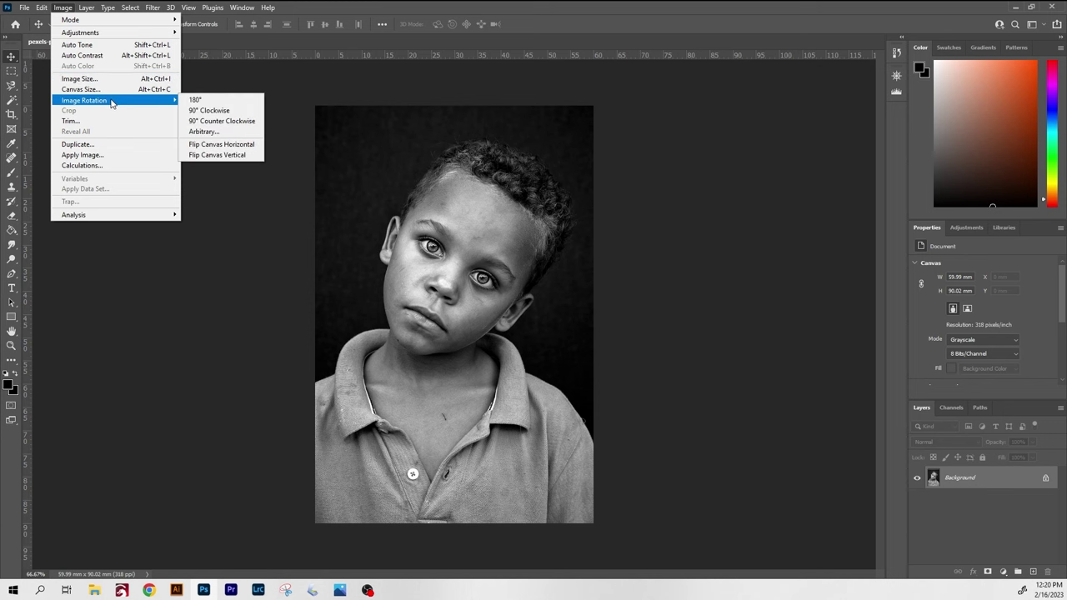
pyautogui.click(213, 121)
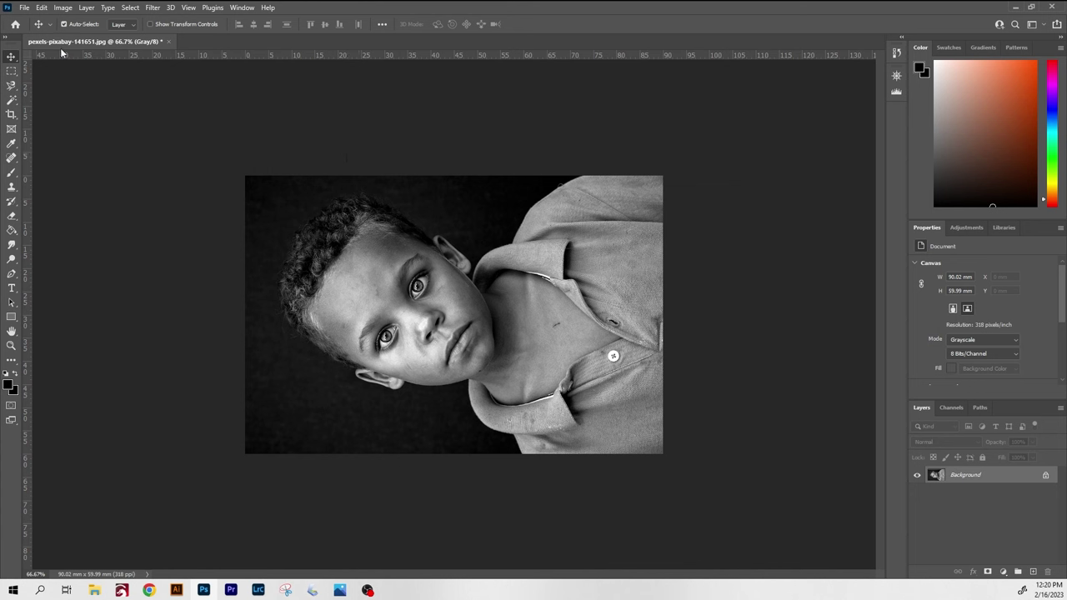
# Export the image as a PNG without transparency, named boy, in the LASERPURSUIT folder
pyautogui.click(24, 8)
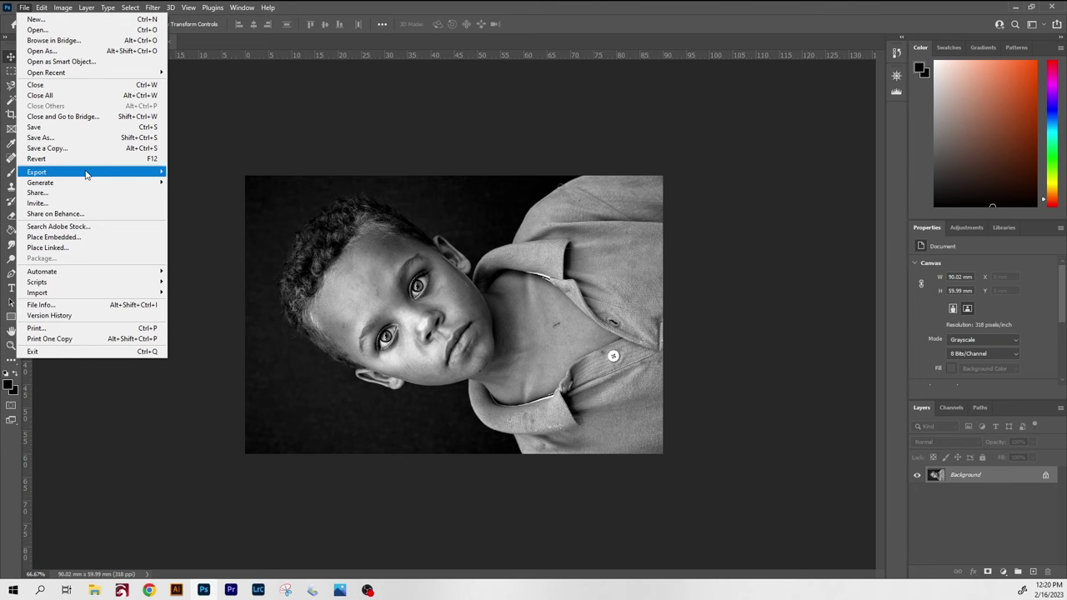
pyautogui.moveTo(88, 172)
pyautogui.click(200, 182)
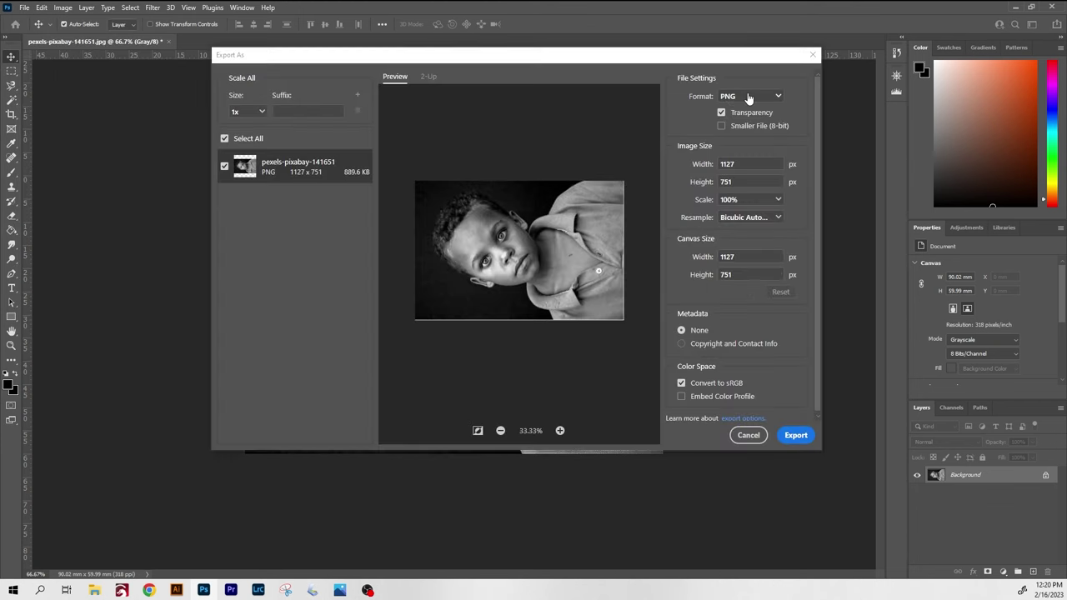
pyautogui.click(722, 113)
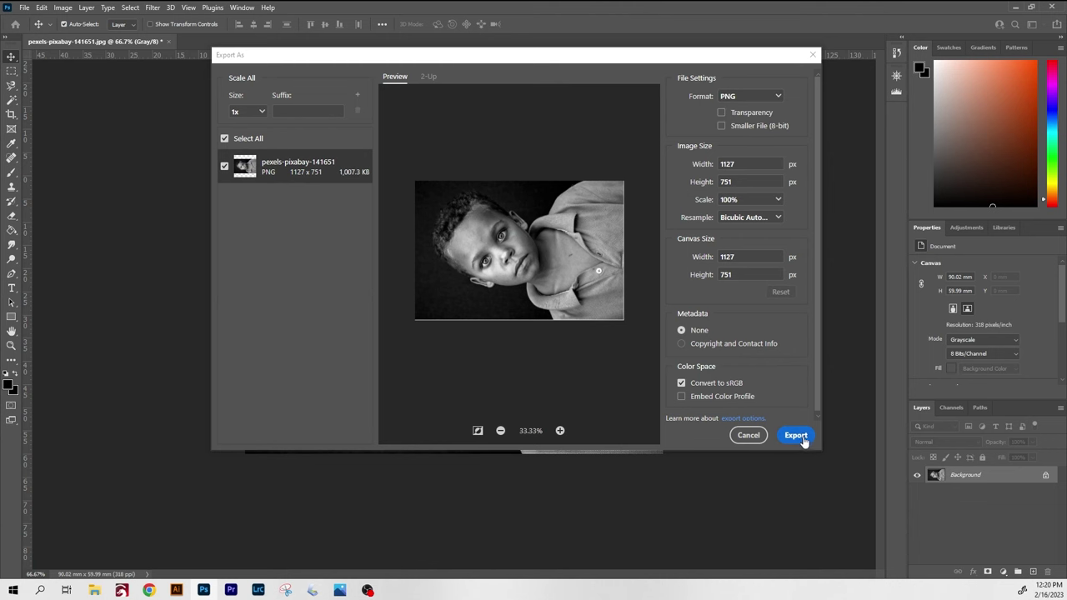
pyautogui.click(801, 440)
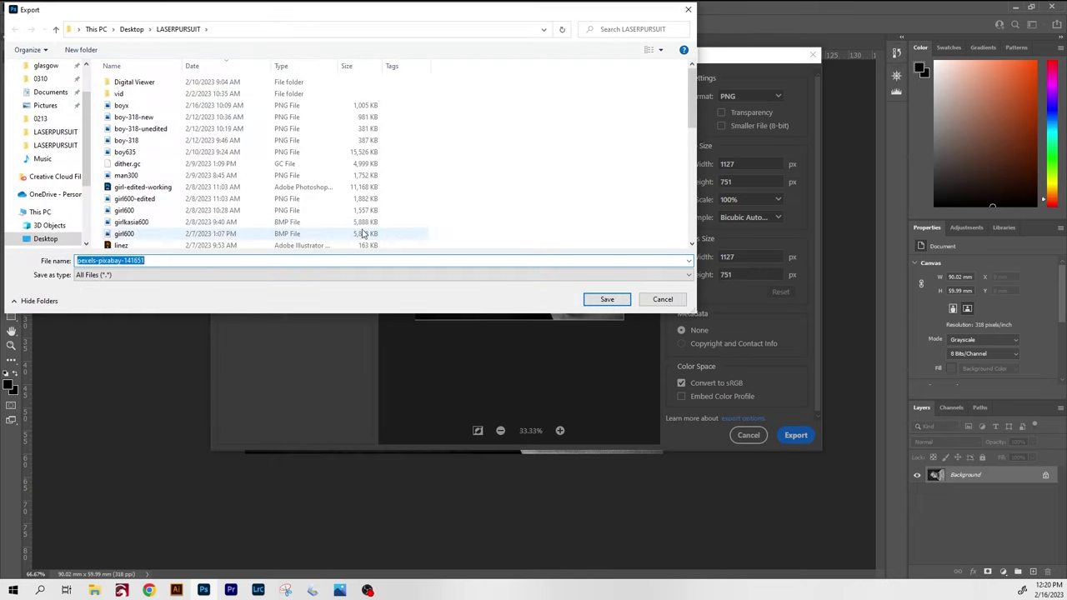
pyautogui.write('boy')
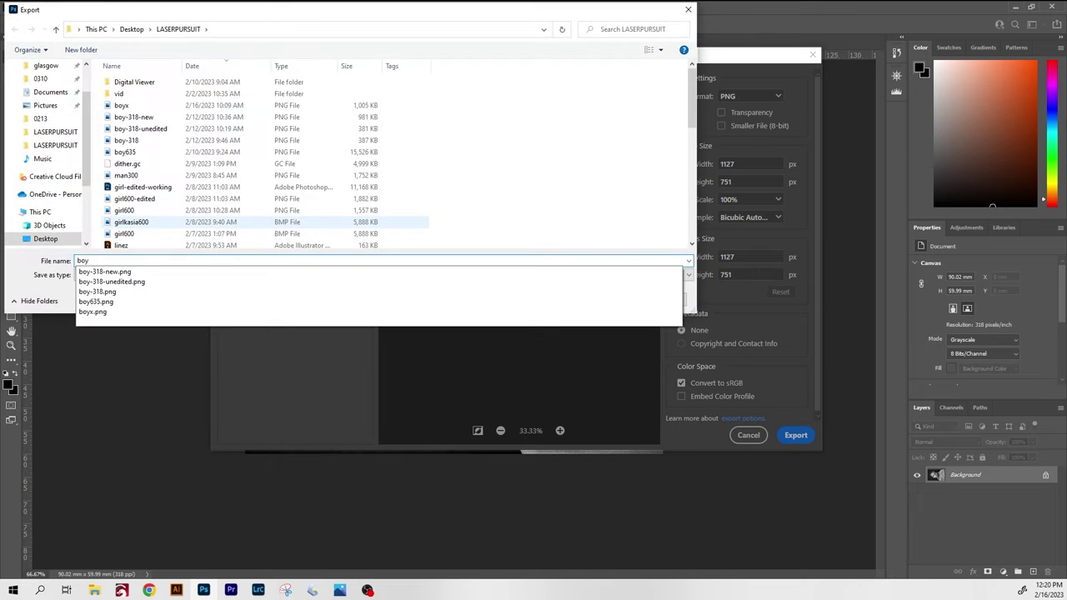
pyautogui.press('Return')
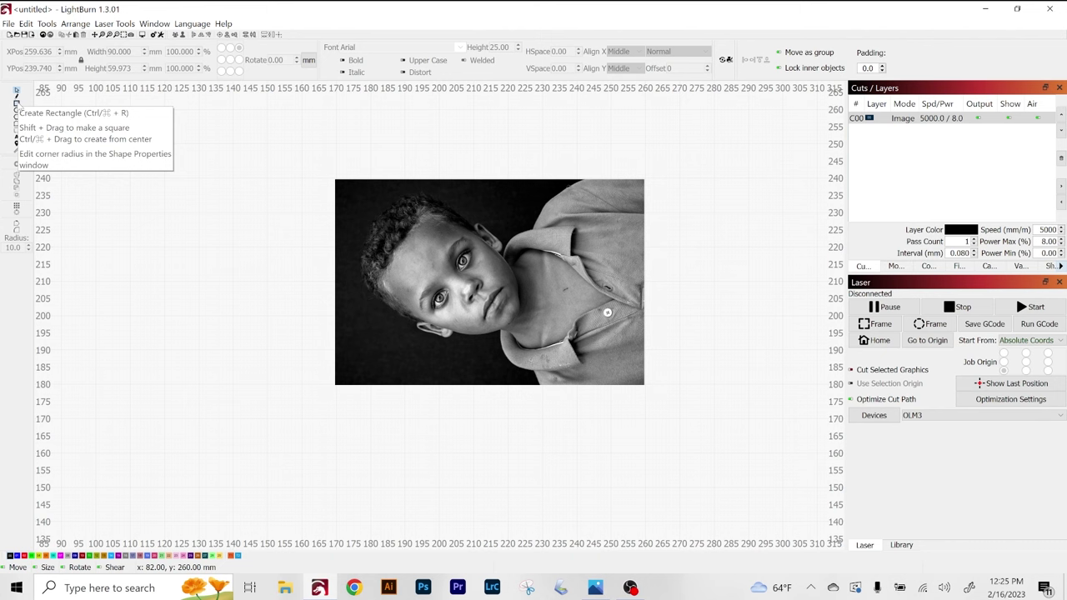
# In LightBurn, draw a rectangle about 53 × 27 mm beside the portrait and assign it to the cyan C06 layer in Line mode
pyautogui.click(16, 103)
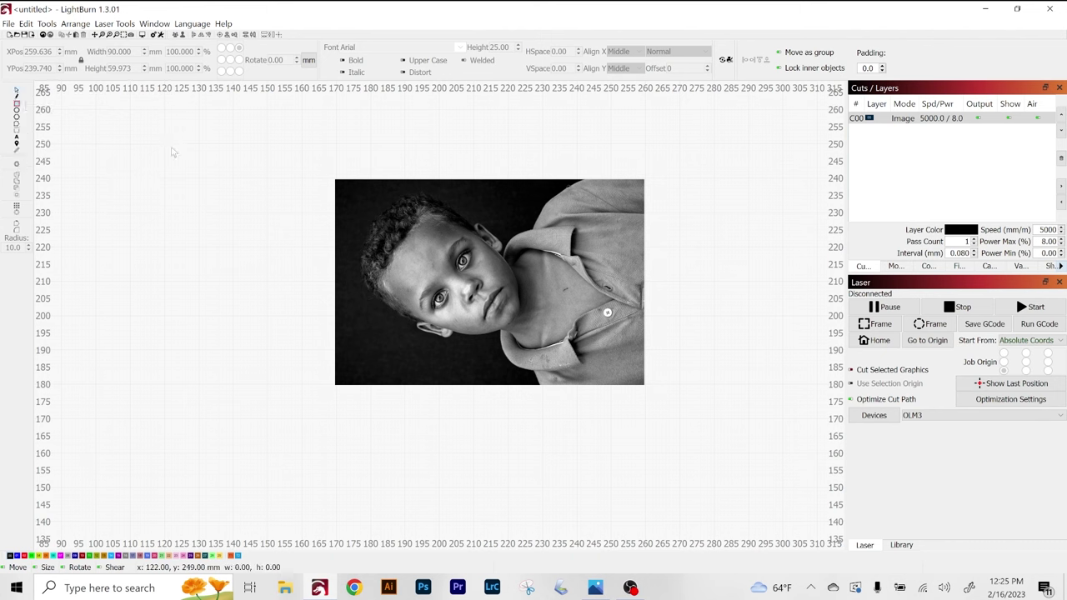
pyautogui.moveTo(102, 140); pyautogui.dragTo(131, 154)
pyautogui.moveTo(195, 201); pyautogui.dragTo(284, 233)
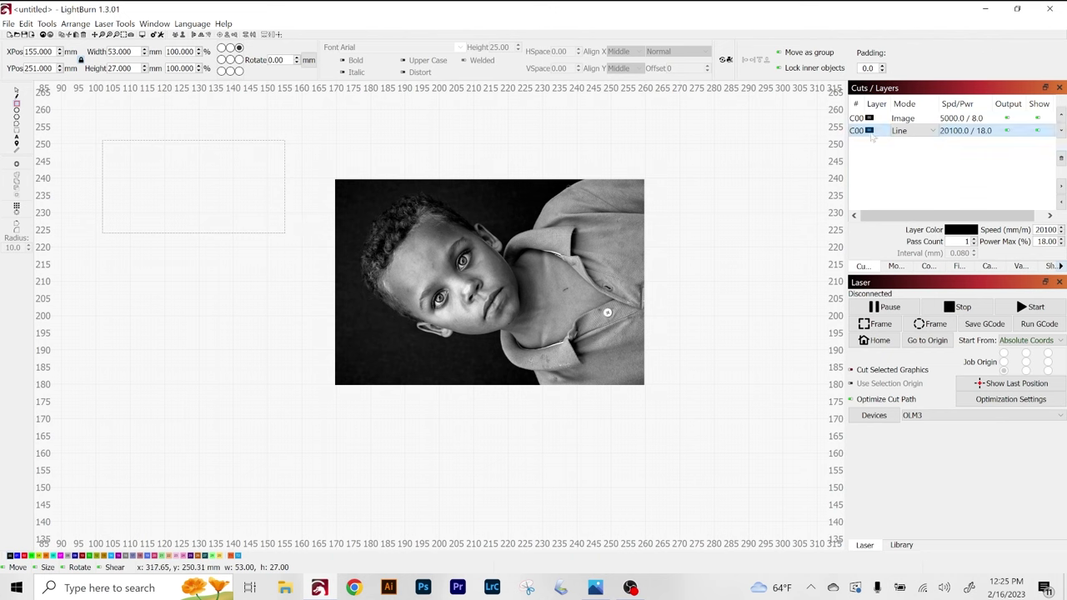
pyautogui.click(933, 135)
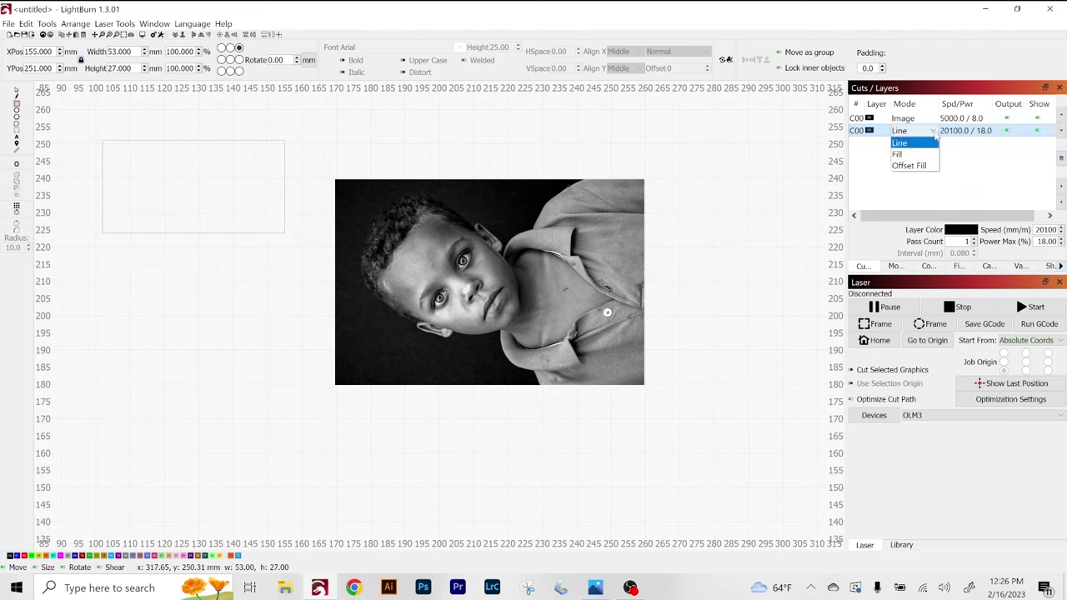
pyautogui.click(900, 140)
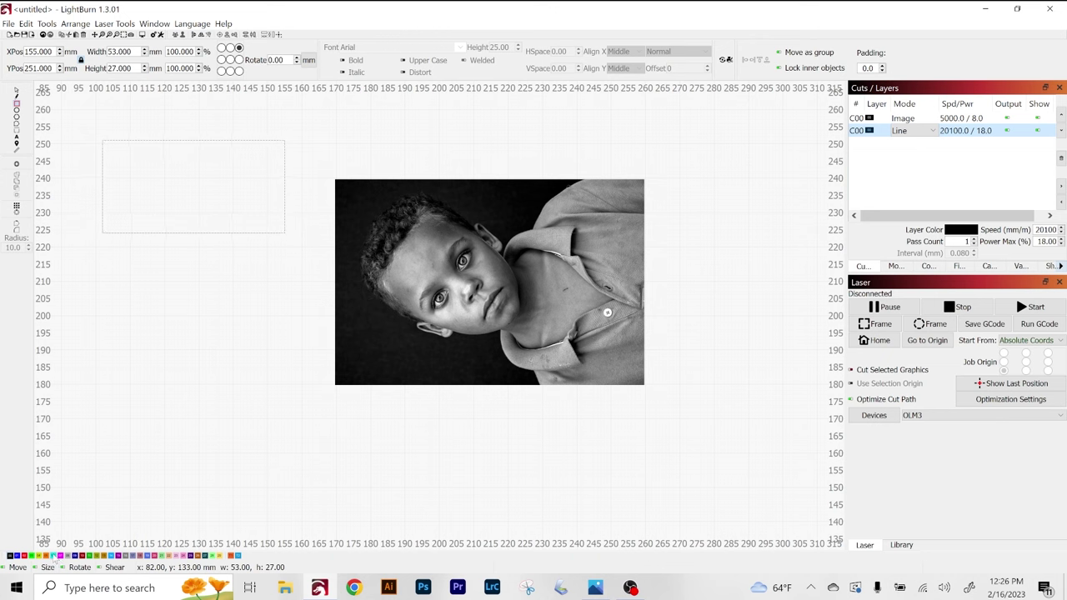
pyautogui.click(55, 556)
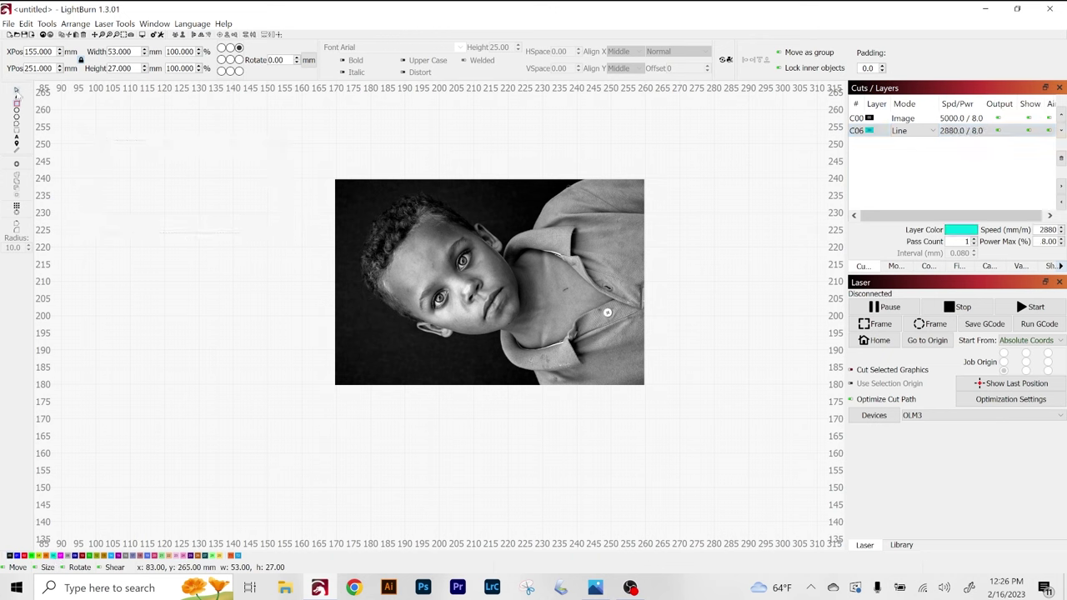
# Resize the cyan rectangle to 86 mm wide and 54 mm high and position it inside the portrait's edges
pyautogui.click(16, 90)
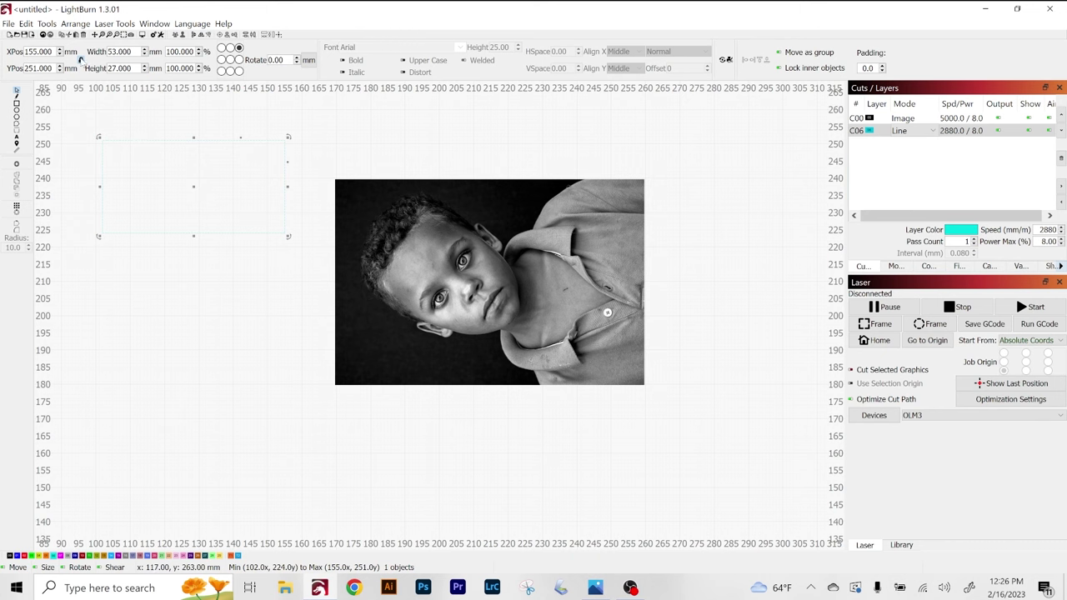
pyautogui.moveTo(133, 54); pyautogui.dragTo(106, 53)
pyautogui.press('Up')
pyautogui.write('86')
pyautogui.moveTo(139, 68); pyautogui.dragTo(98, 67)
pyautogui.write('54')
pyautogui.press('Return')
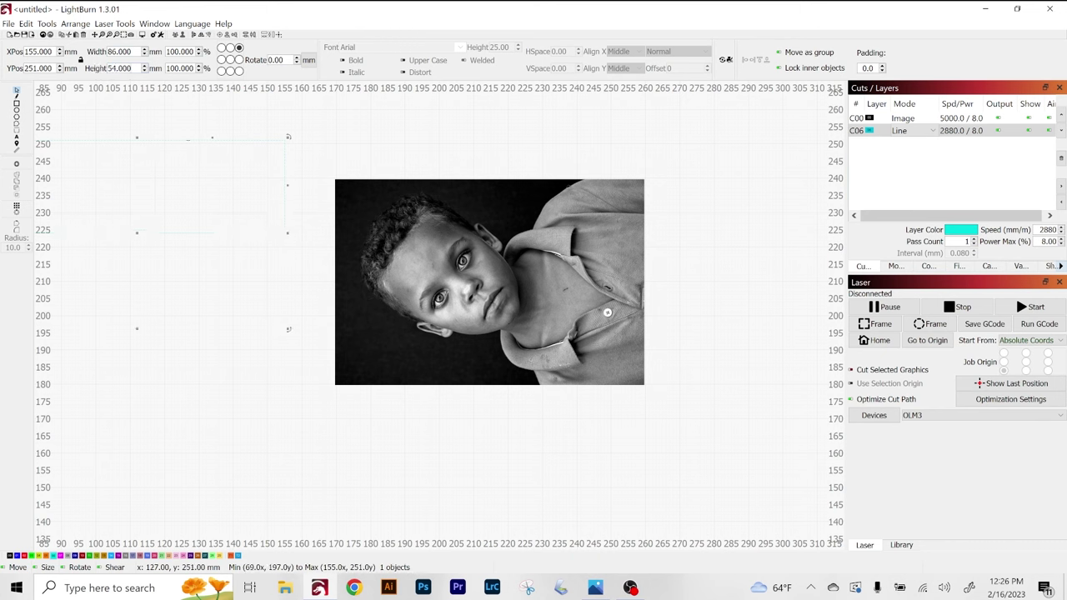
pyautogui.moveTo(188, 140); pyautogui.dragTo(542, 185)
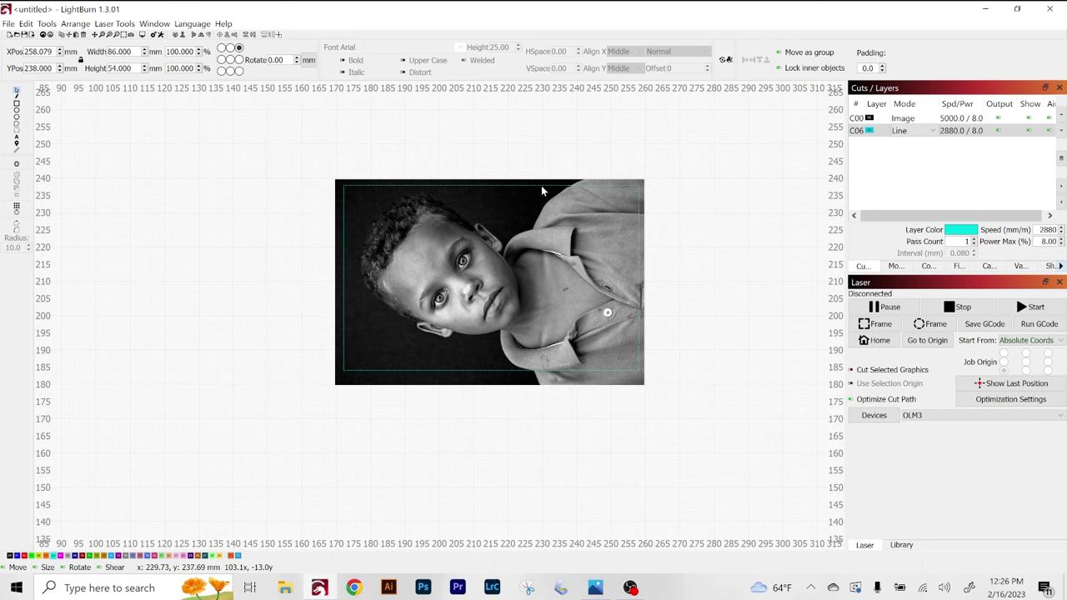
pyautogui.moveTo(541, 185); pyautogui.dragTo(541, 187)
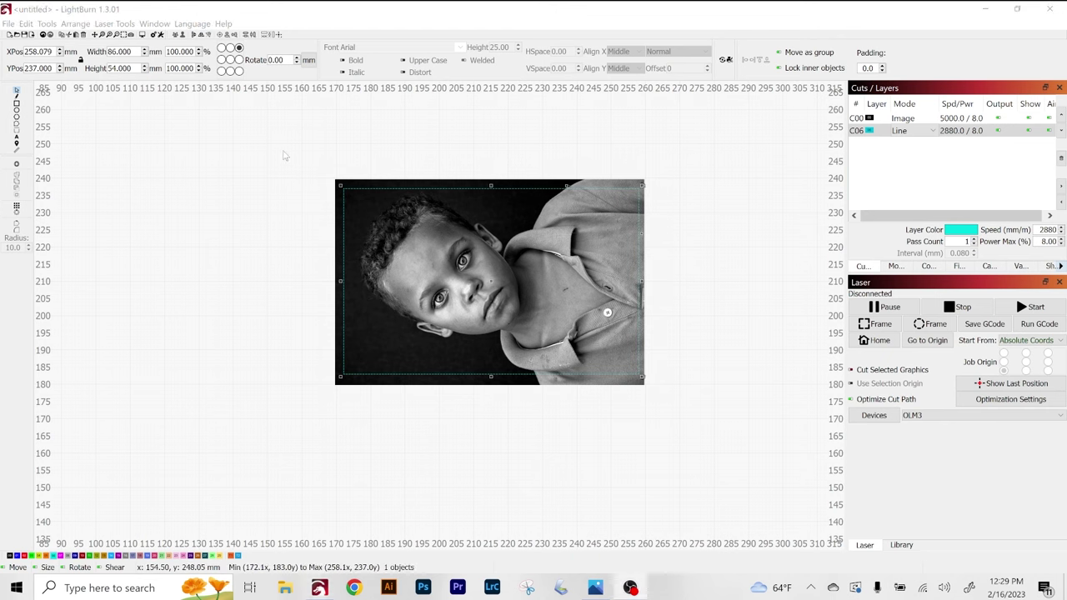
# Mask the portrait with the cyan rectangle and flatten the image mask to crop the picture
pyautogui.moveTo(284, 155); pyautogui.dragTo(689, 433)
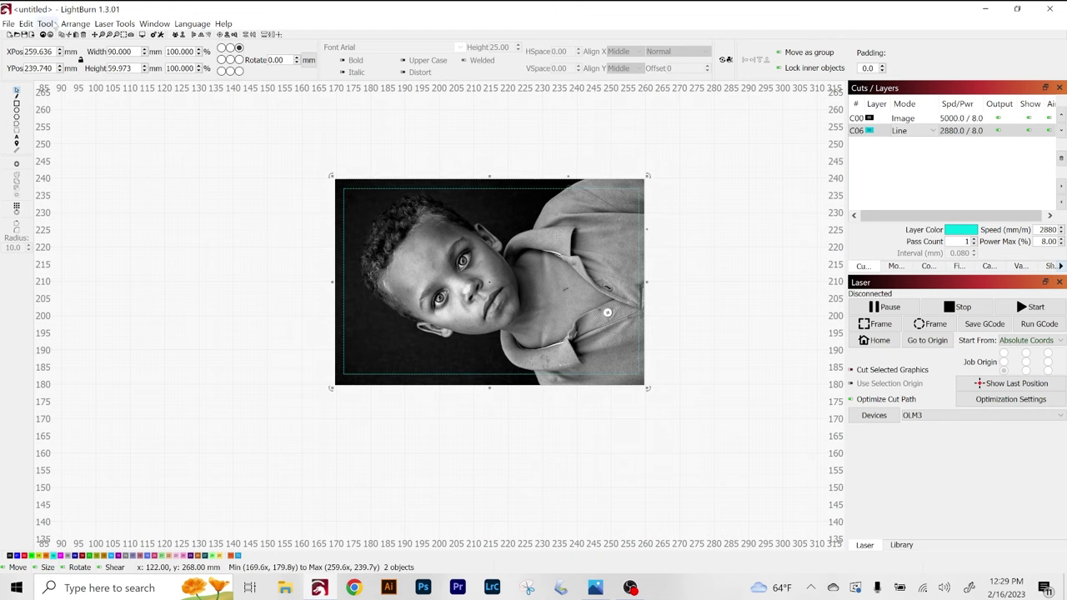
pyautogui.click(47, 24)
pyautogui.click(125, 315)
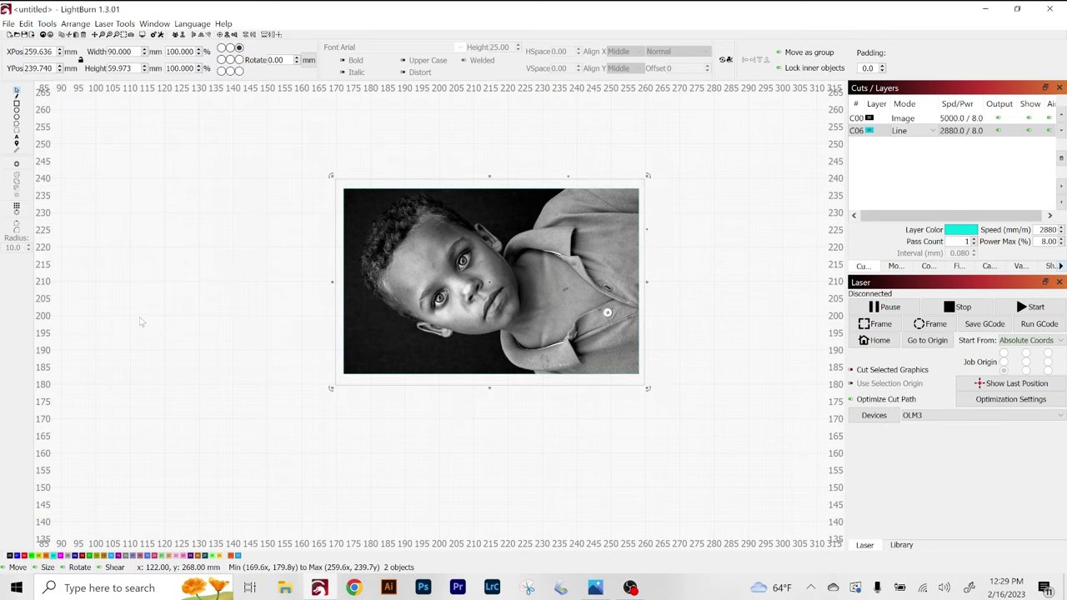
pyautogui.rightClick(421, 281)
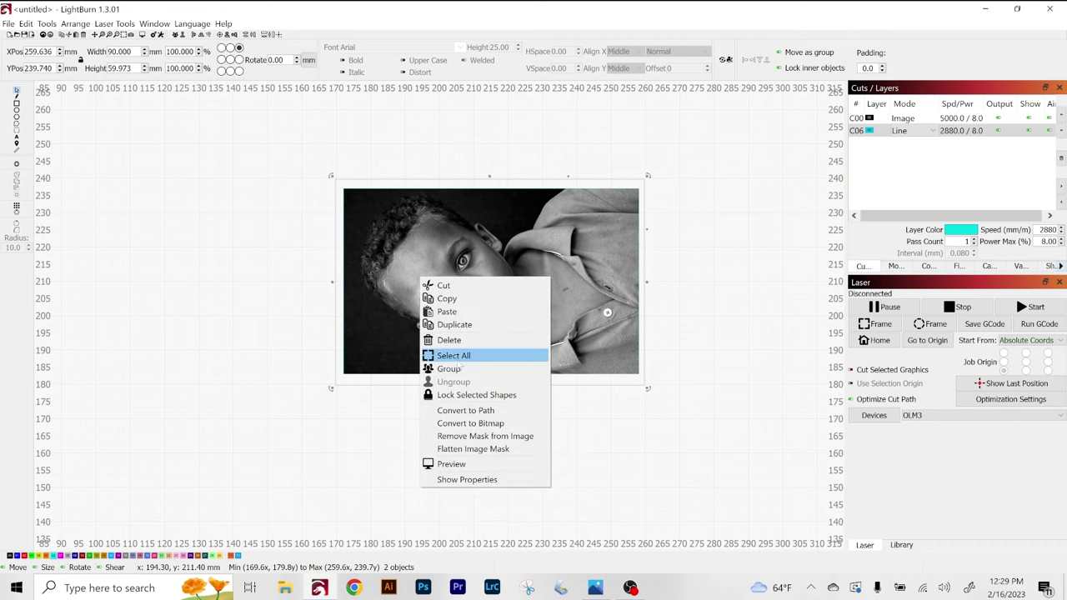
pyautogui.click(461, 450)
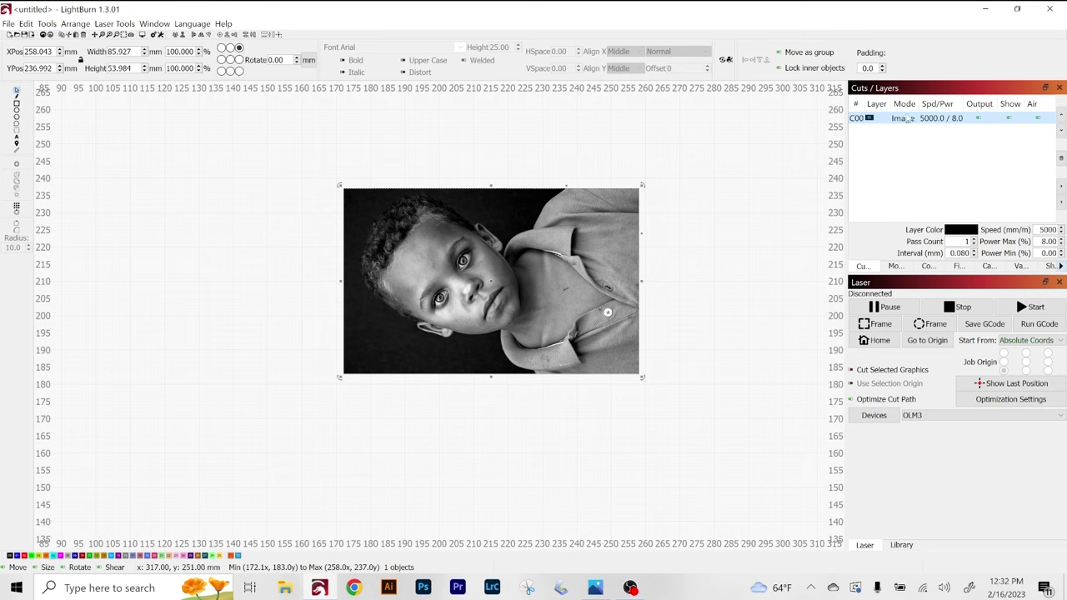
# Open the portrait's C00 layer cut settings and choose Grayscale as the image mode
pyautogui.doubleClick(907, 119)
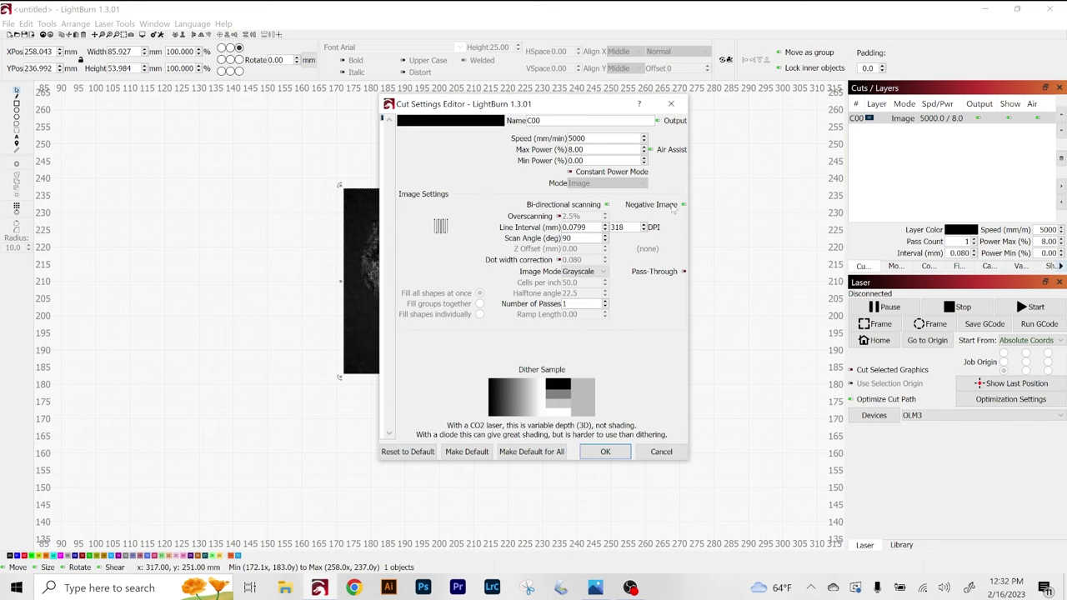
pyautogui.moveTo(638, 112); pyautogui.dragTo(671, 117)
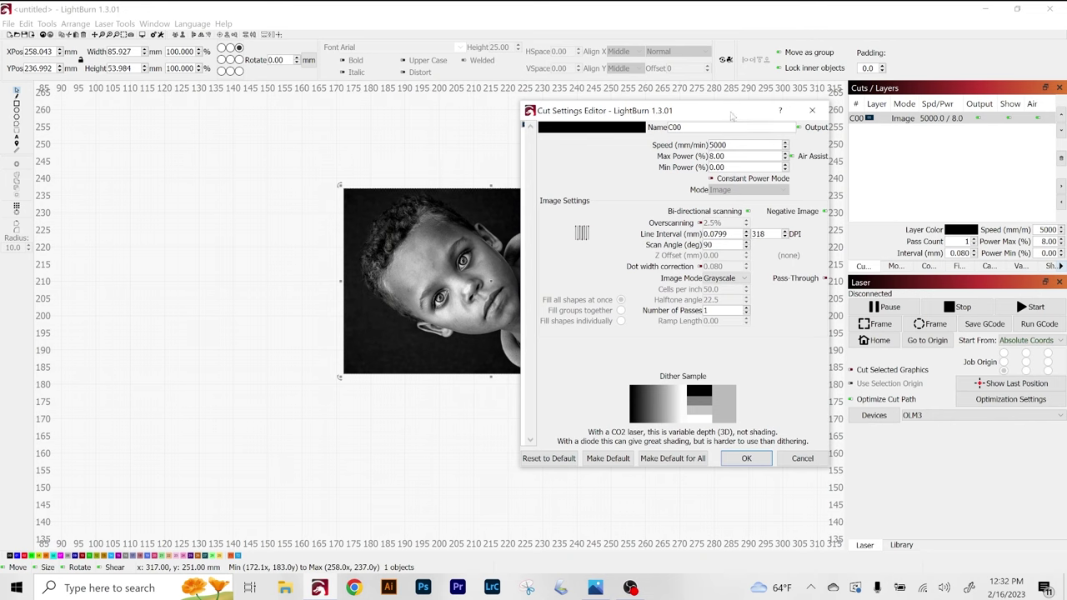
pyautogui.moveTo(732, 116); pyautogui.dragTo(668, 111)
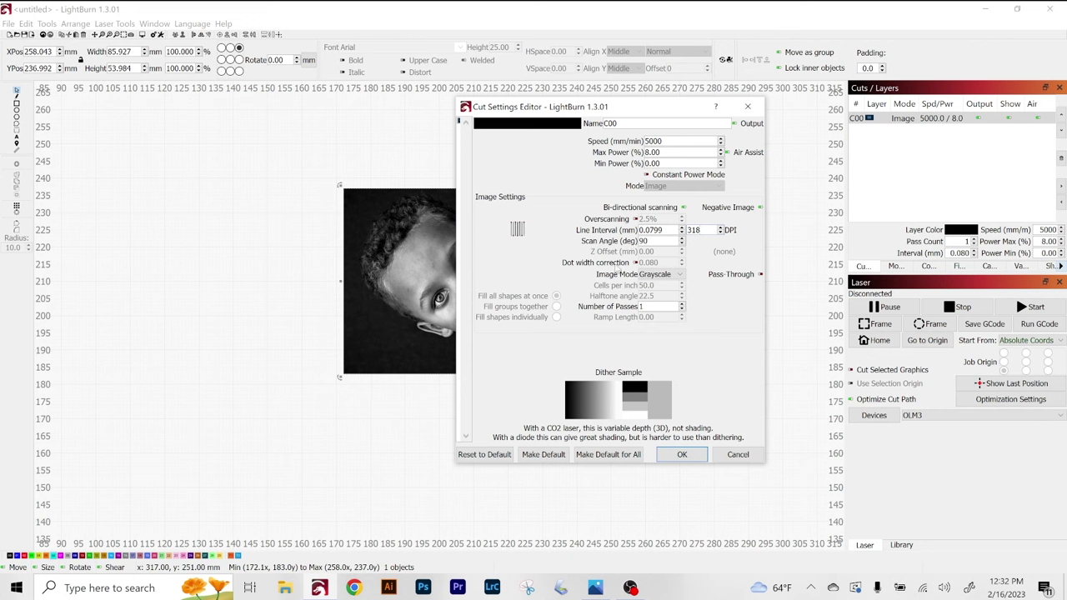
pyautogui.click(657, 275)
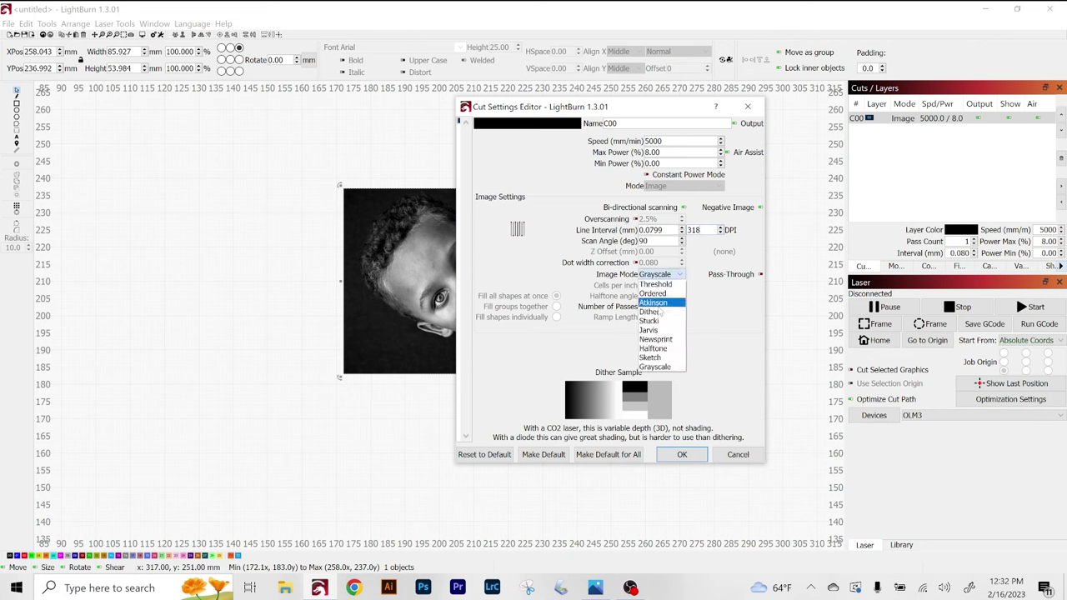
pyautogui.click(666, 367)
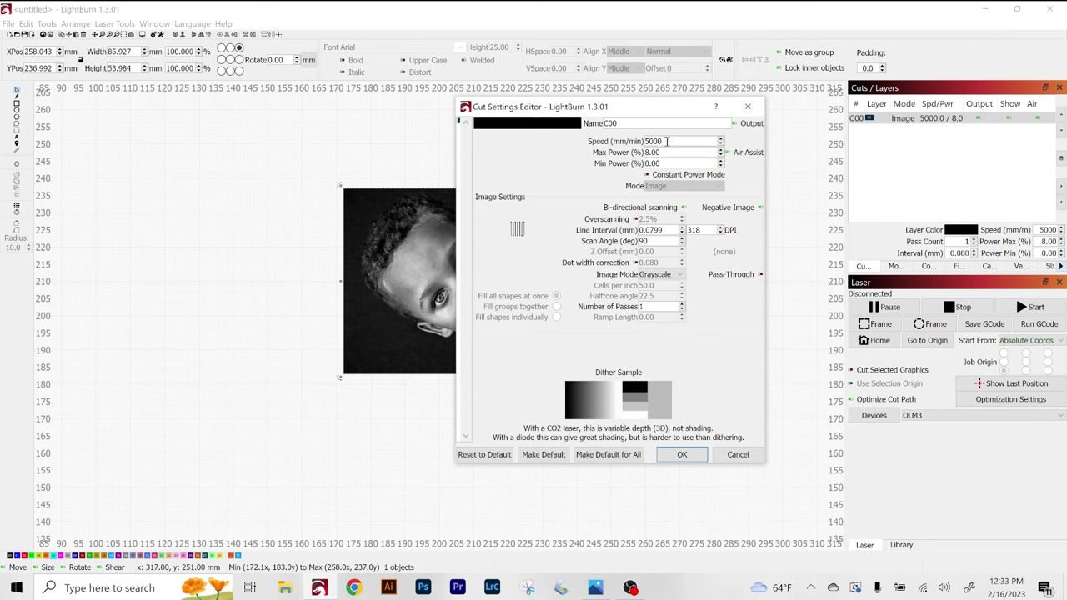
# Set the C00 image layer's speed to 2000 mm/min and its maximum power to 9.5%
pyautogui.moveTo(667, 140); pyautogui.dragTo(631, 142)
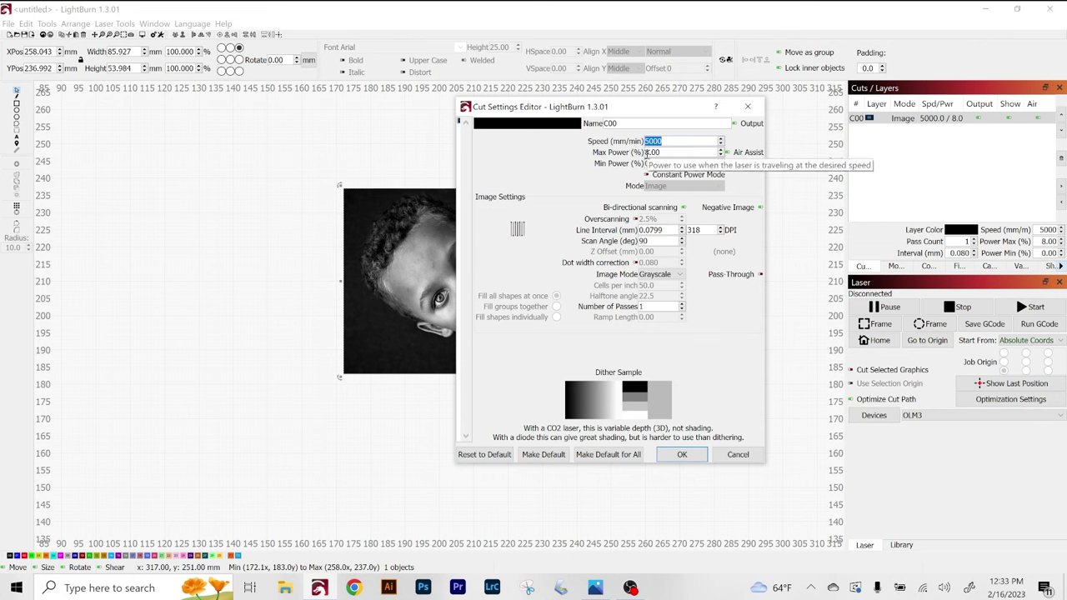
pyautogui.write('20')
pyautogui.press('Tab')
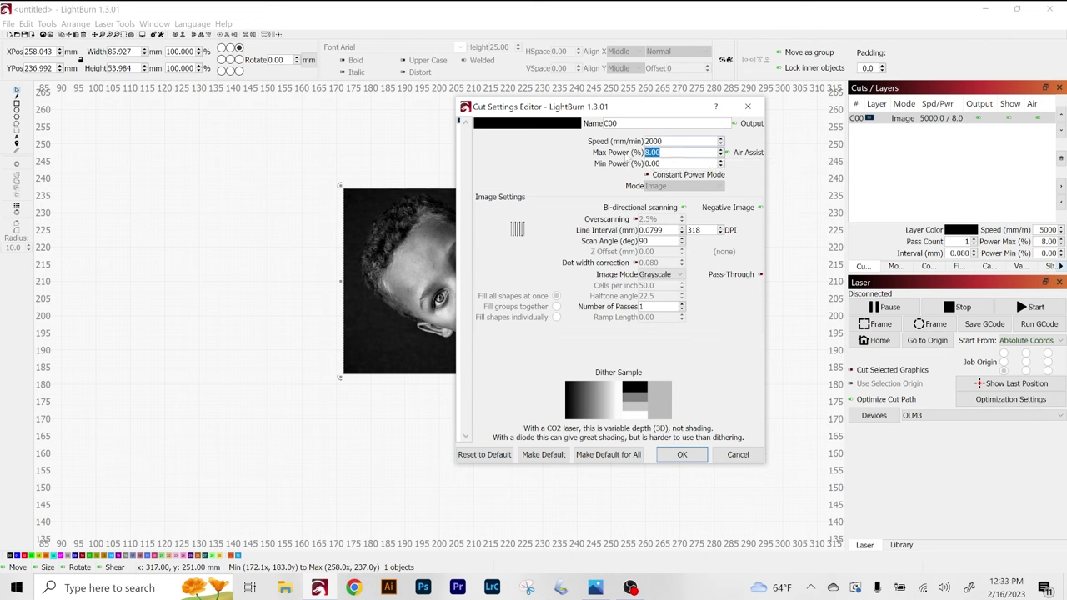
pyautogui.write('9.5')
pyautogui.moveTo(658, 153); pyautogui.dragTo(635, 153)
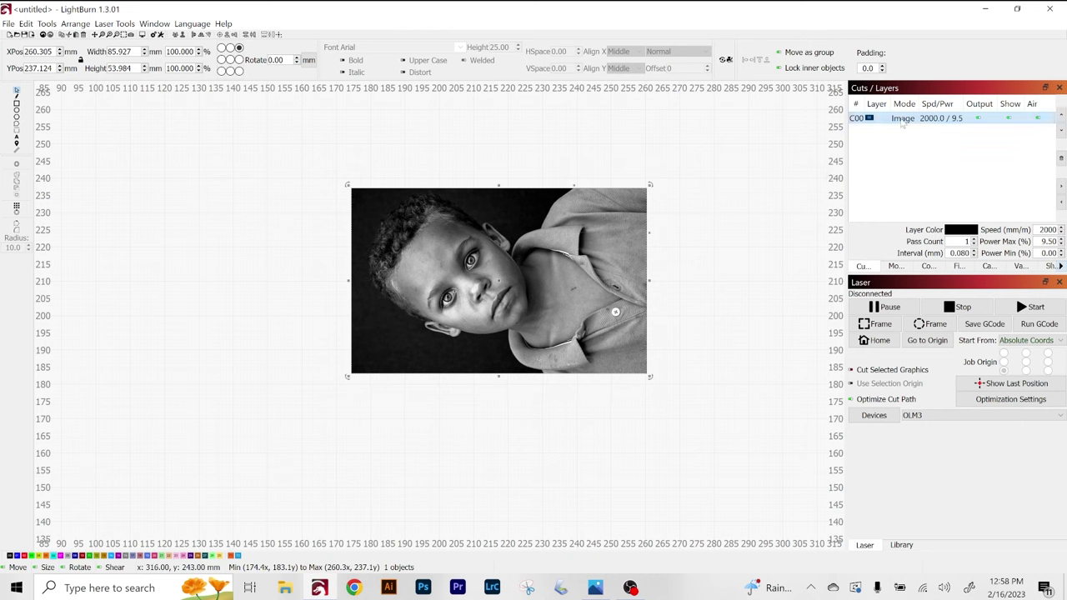
# Review the C00 layer's cut settings without changing them and preview the full portrait's engraving
pyautogui.doubleClick(903, 119)
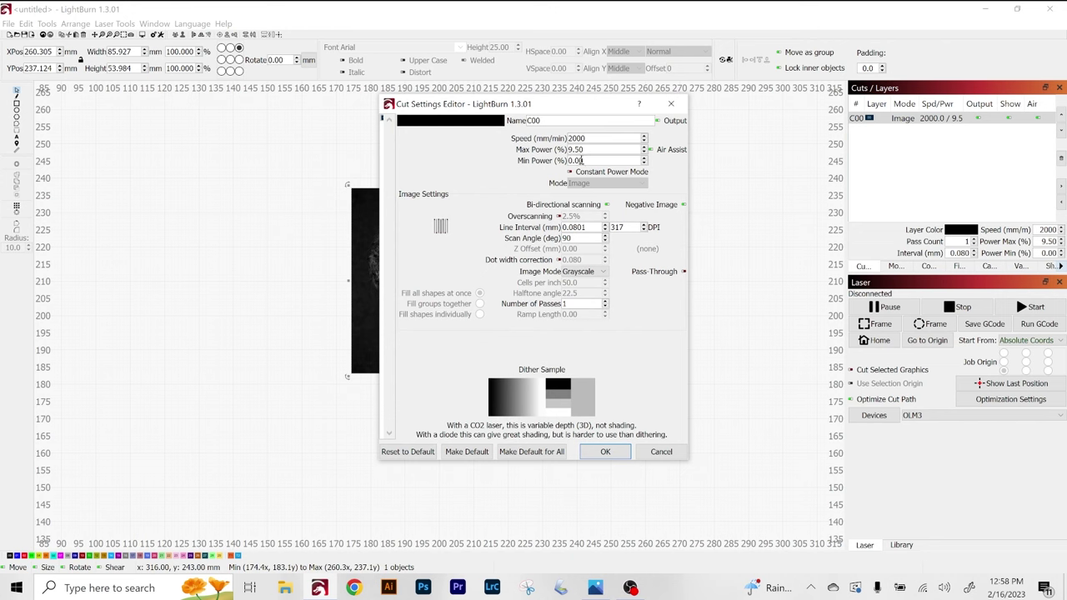
pyautogui.click(659, 452)
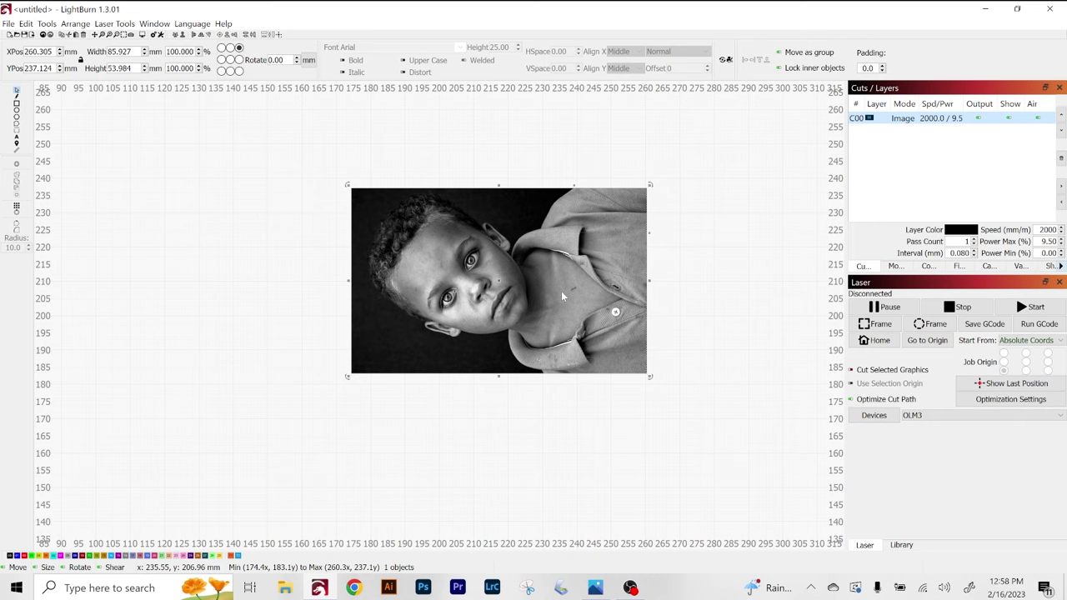
pyautogui.hotkey('alt', 'p')
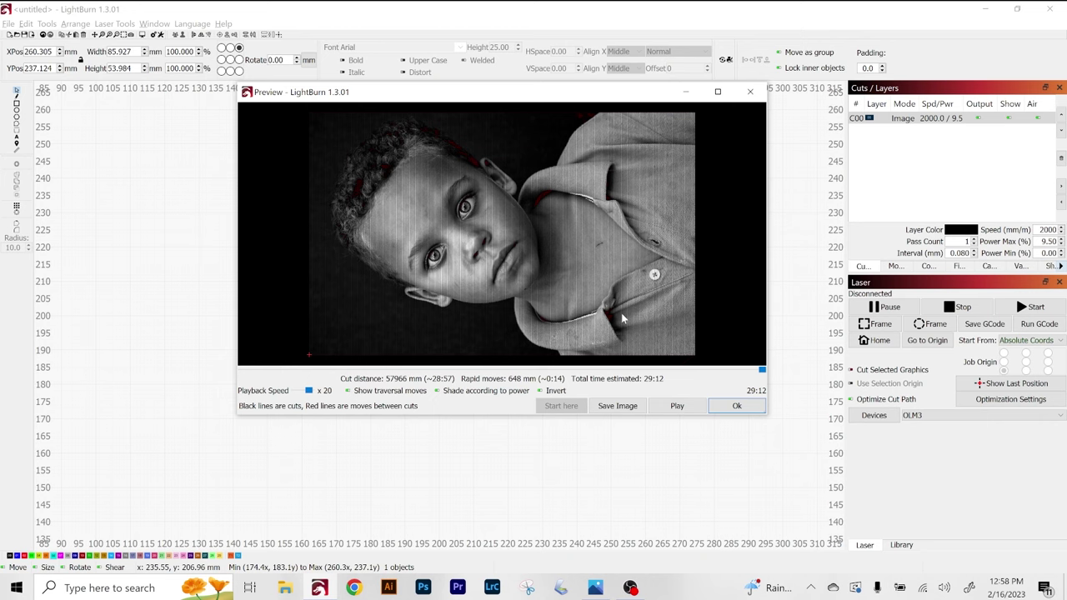
pyautogui.click(737, 406)
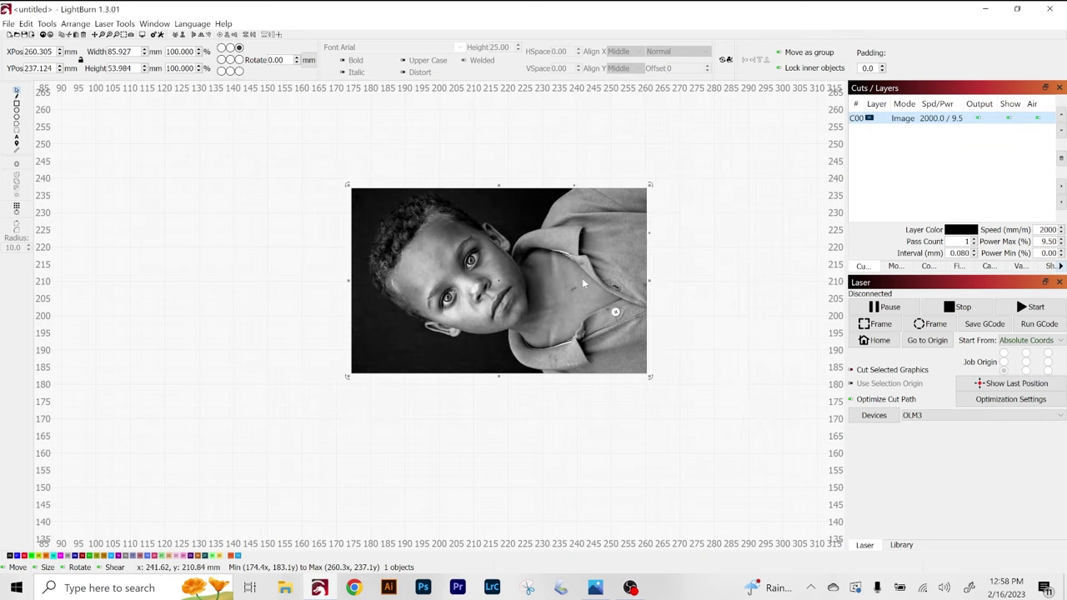
# Draw a narrow vertical rectangle about 16 × 53 mm over the boy's eyes on the portrait
pyautogui.click(321, 214)
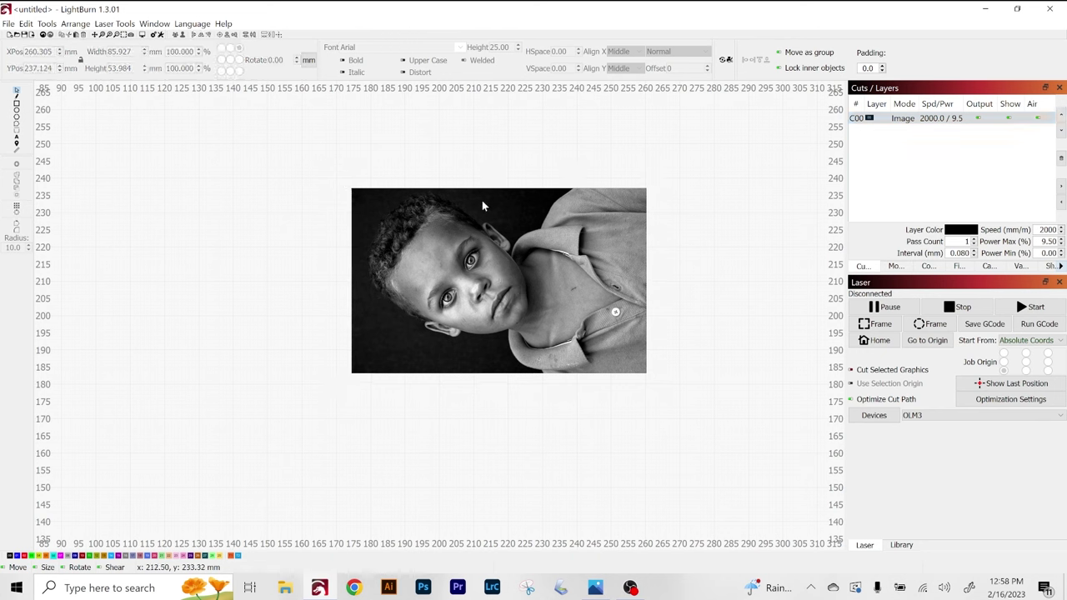
pyautogui.click(16, 104)
pyautogui.moveTo(436, 192); pyautogui.dragTo(491, 372)
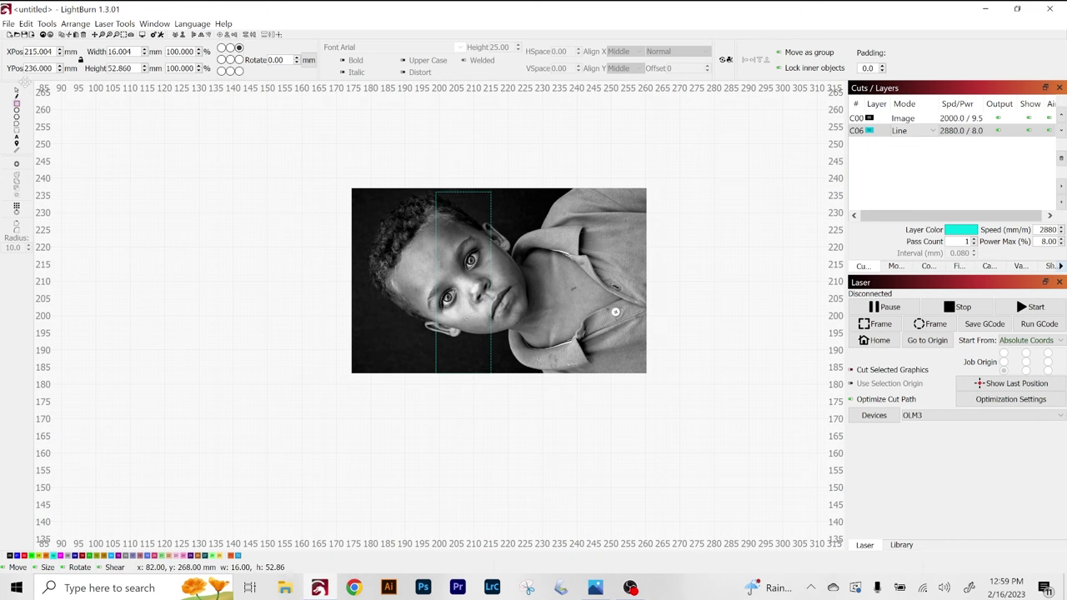
# Select the portrait together with the narrow rectangle and apply the rectangle as an image mask
pyautogui.moveTo(297, 153); pyautogui.dragTo(682, 407)
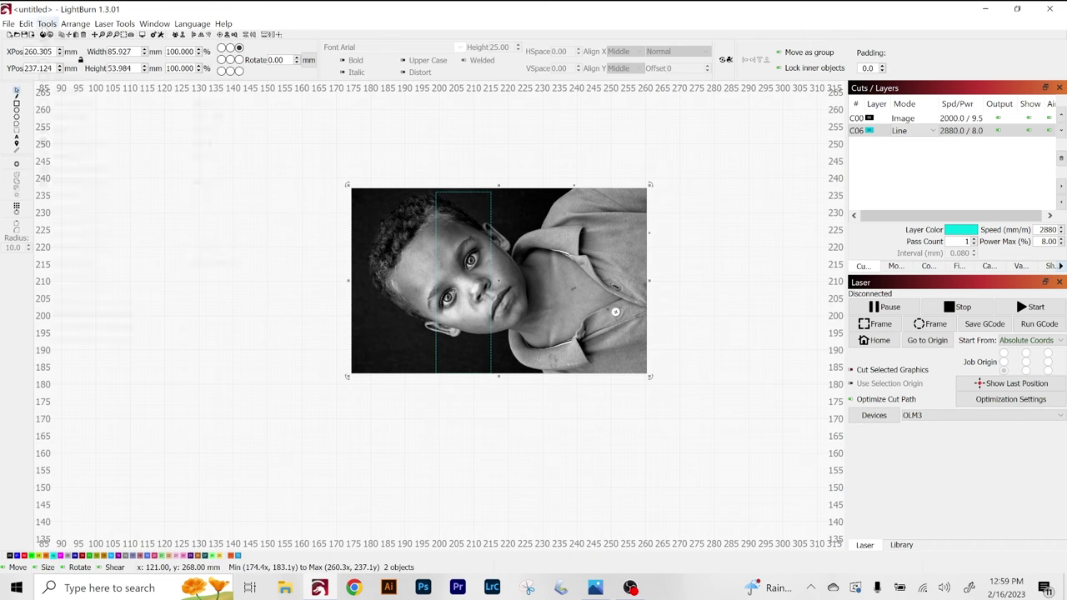
pyautogui.click(47, 24)
pyautogui.click(116, 314)
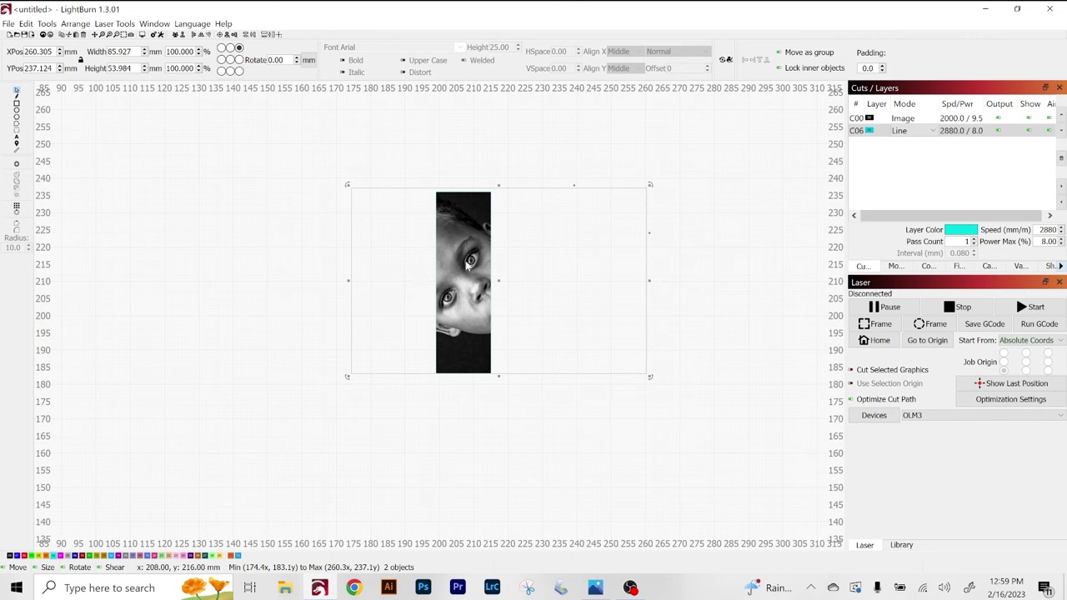
pyautogui.click(538, 428)
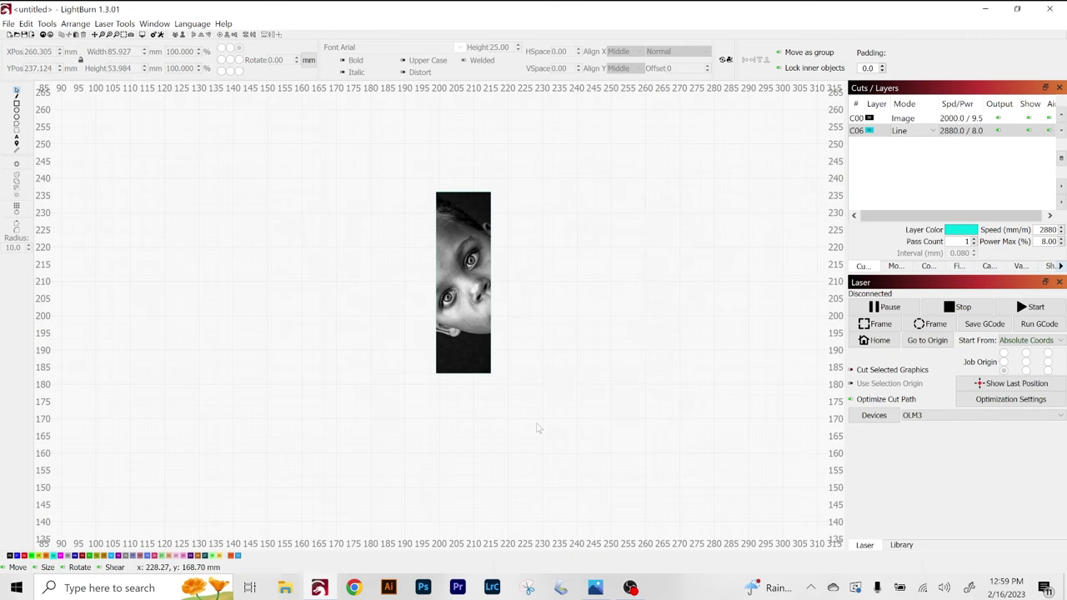
# Preview the masked test strip's engraving and play its toolpath simulation
pyautogui.hotkey('alt', 'p')
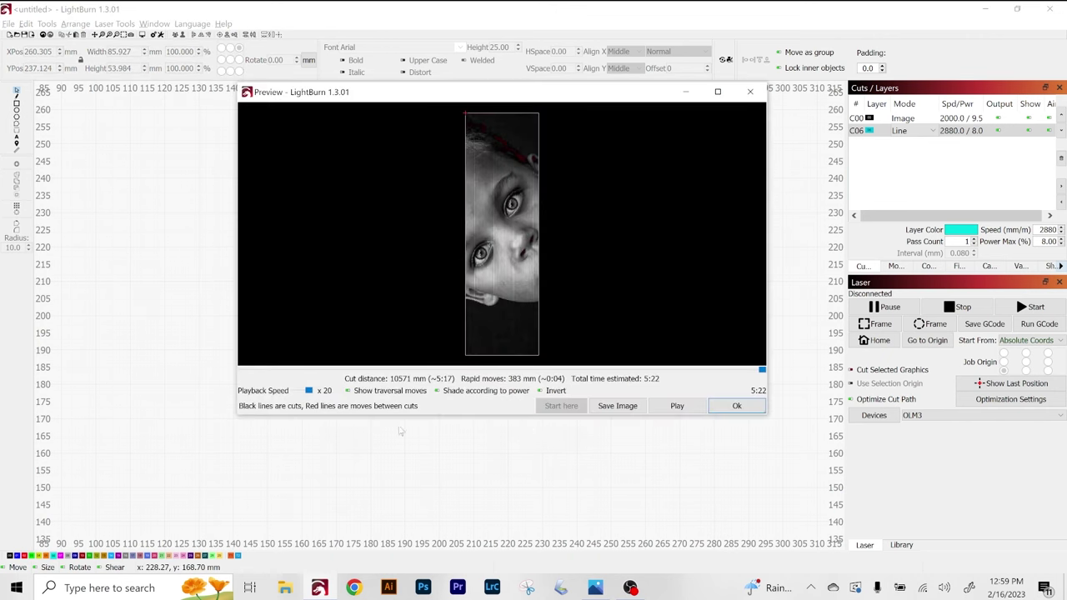
pyautogui.click(682, 407)
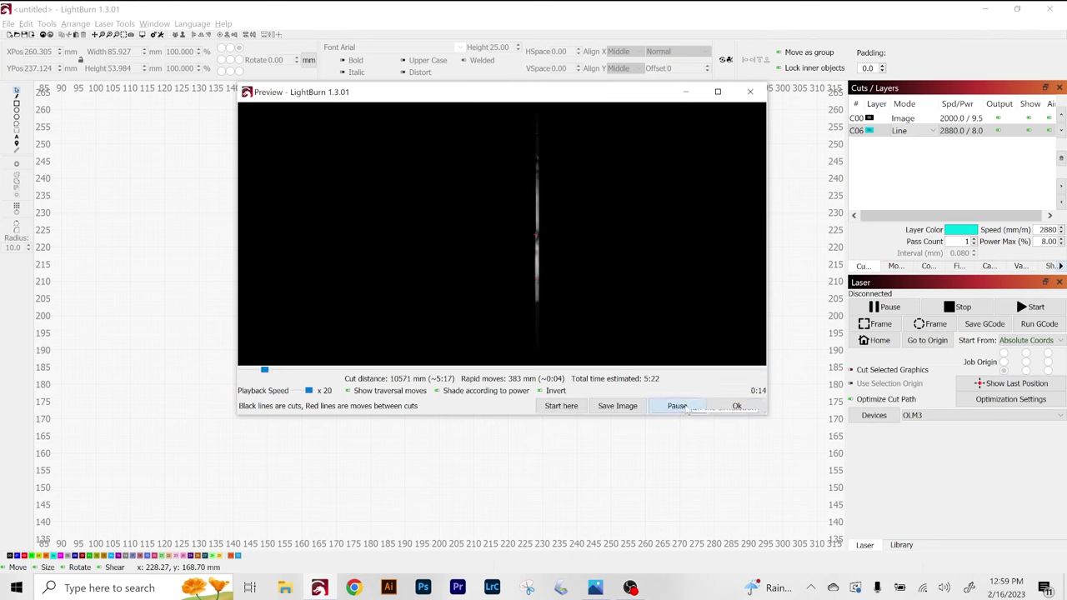